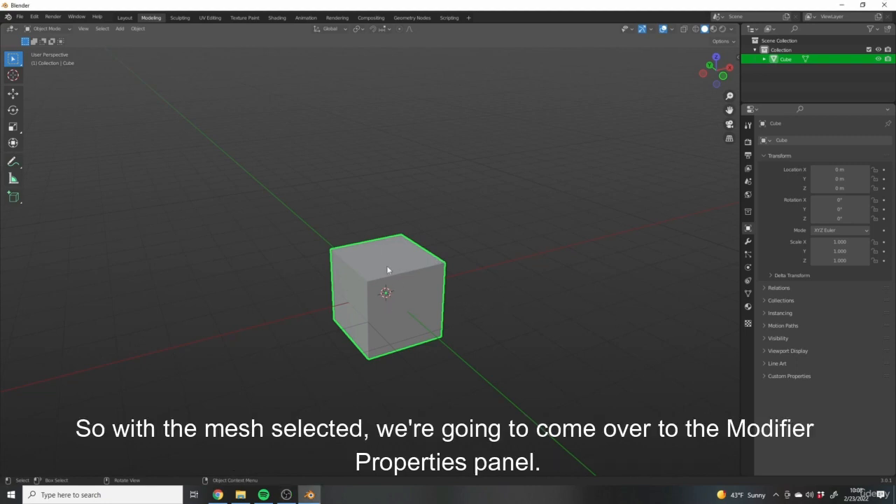
- Add an Array modifier to the cube
click(748, 242)
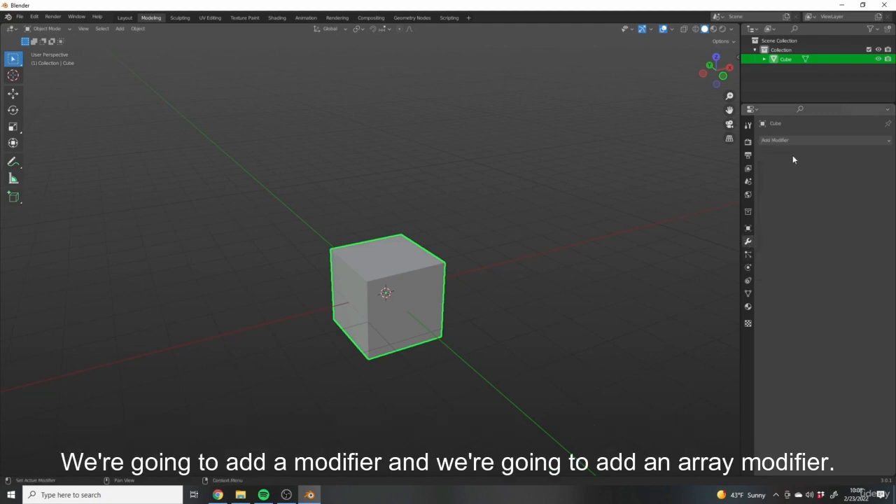
click(779, 141)
click(788, 137)
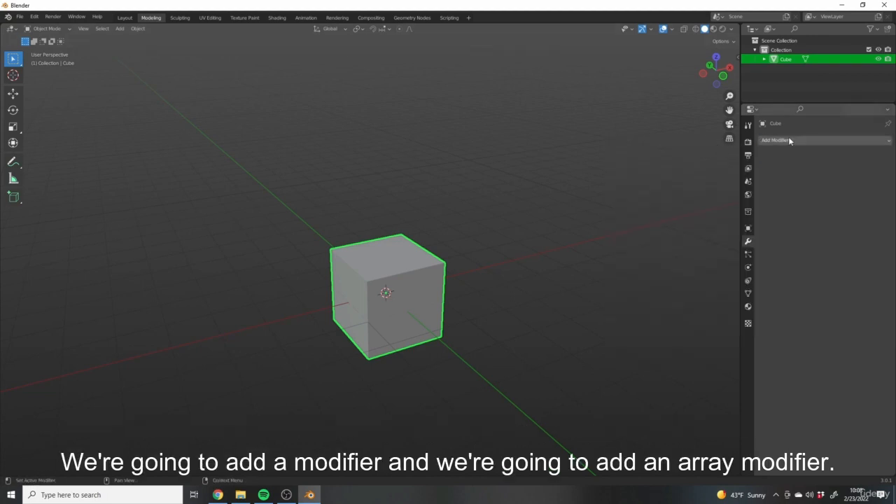
click(788, 137)
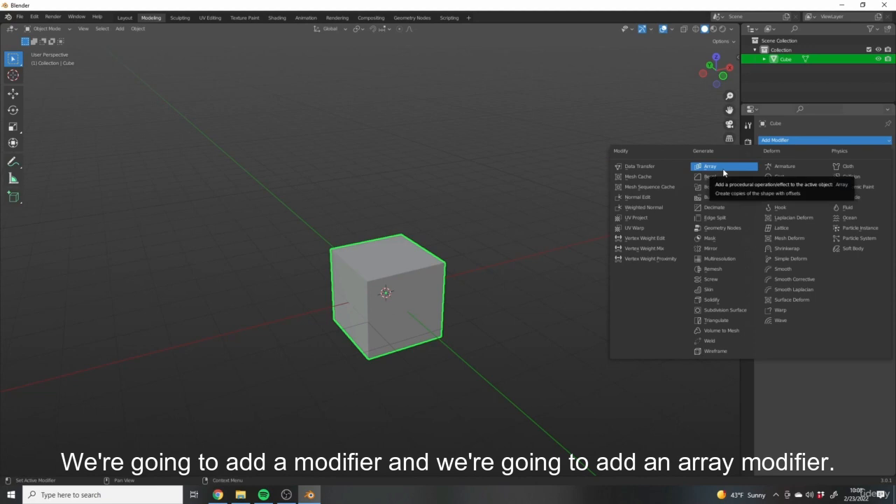
click(722, 168)
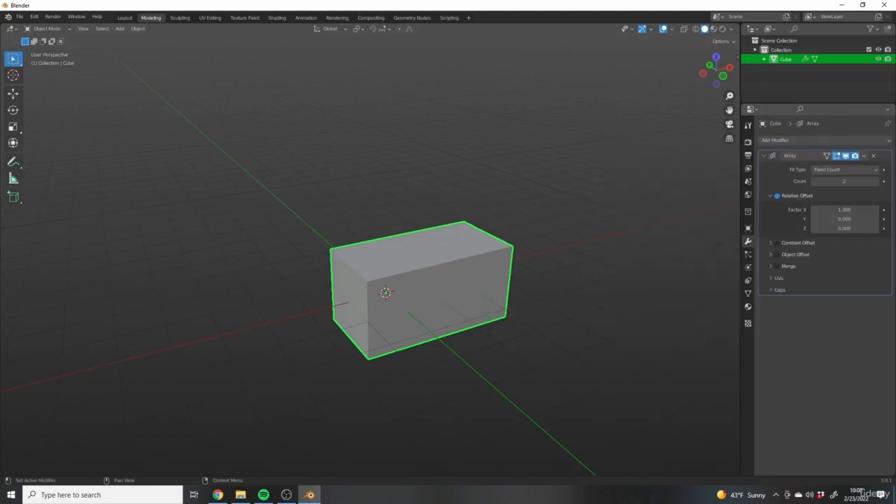
- Try higher counts for the Array modifier and settle on a count of 3
middle_drag(604, 207, 539, 217)
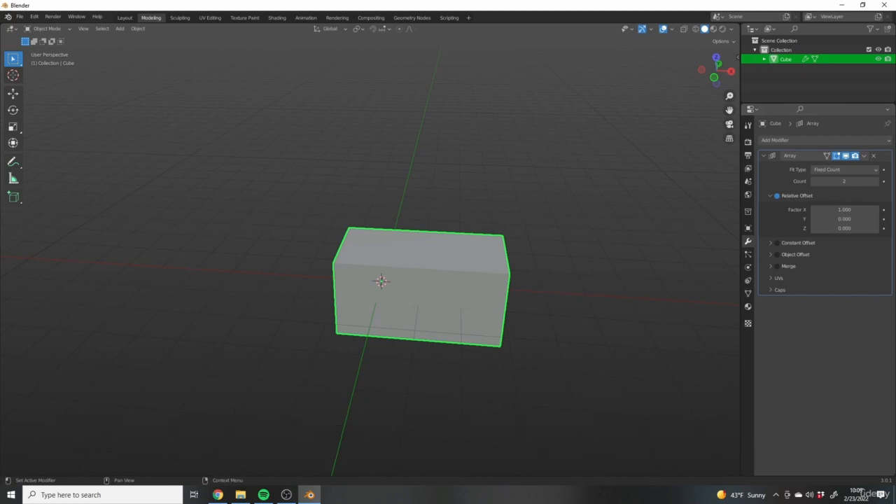
click(875, 181)
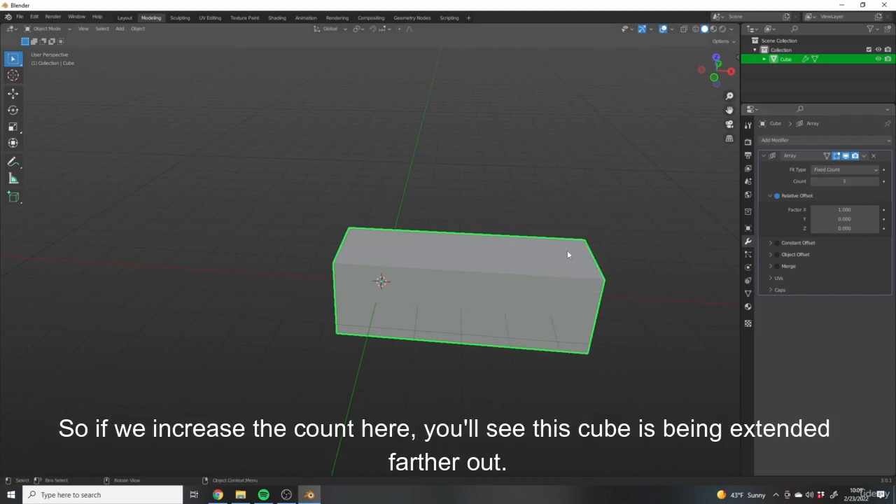
scroll(558, 241, down, 1)
middle_drag(550, 238, 571, 240)
click(869, 183)
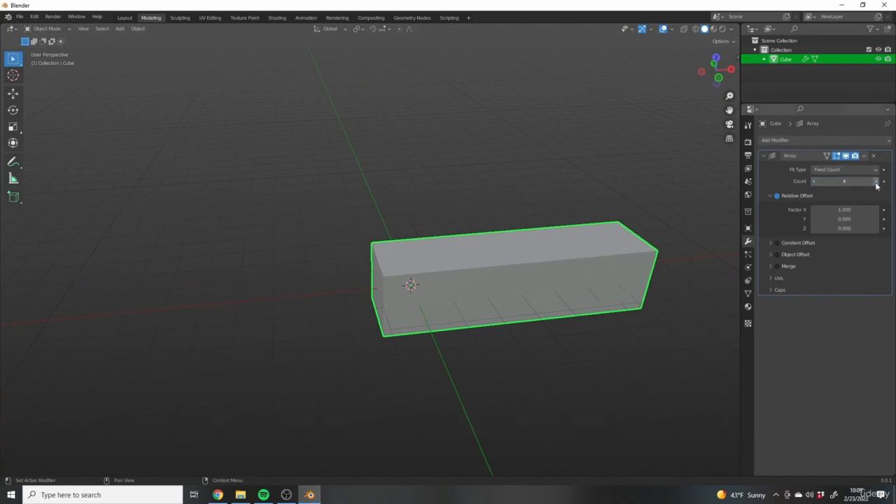
click(814, 182)
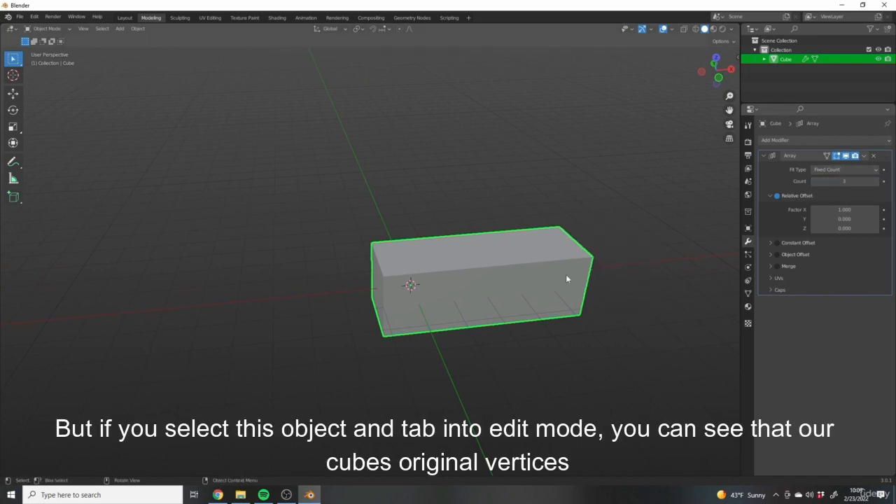
- Enter Edit Mode to inspect the original cube's vertices beside its array copies, and return to Object Mode
key(Tab)
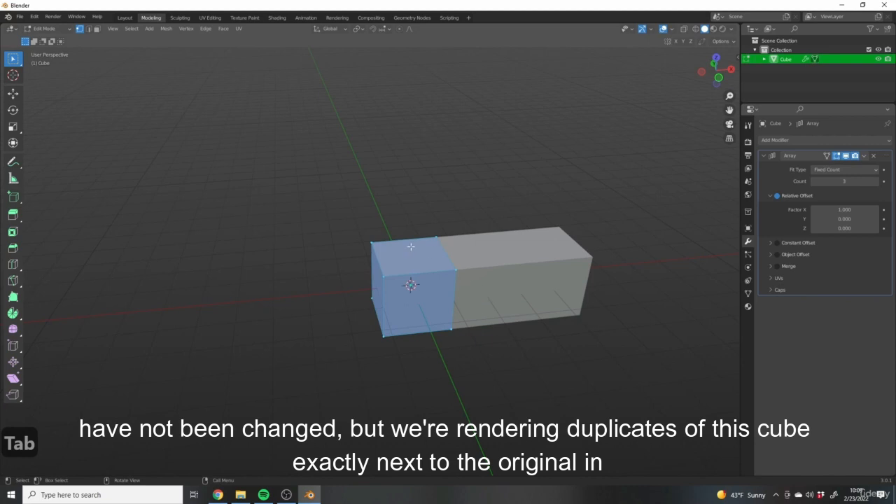
shift+middle_drag(415, 238, 409, 254)
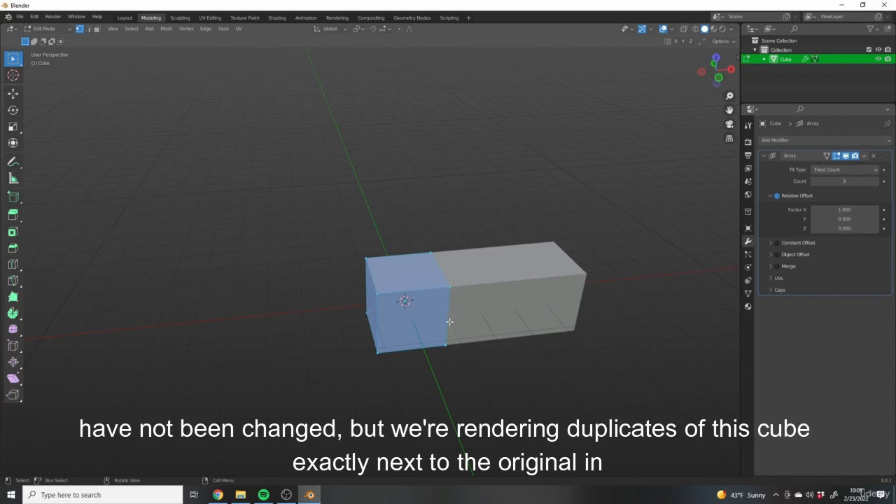
key(Tab)
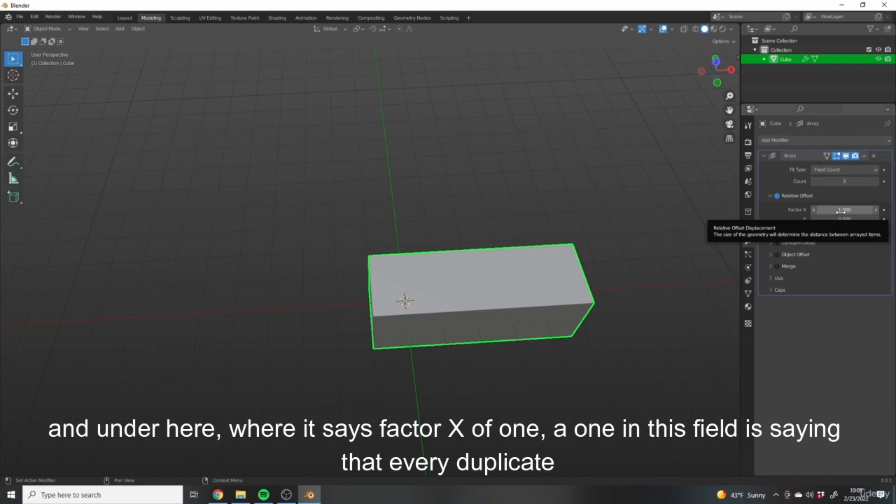
- Set the array's relative offset X factor to 1.1
middle_drag(700, 209, 603, 233)
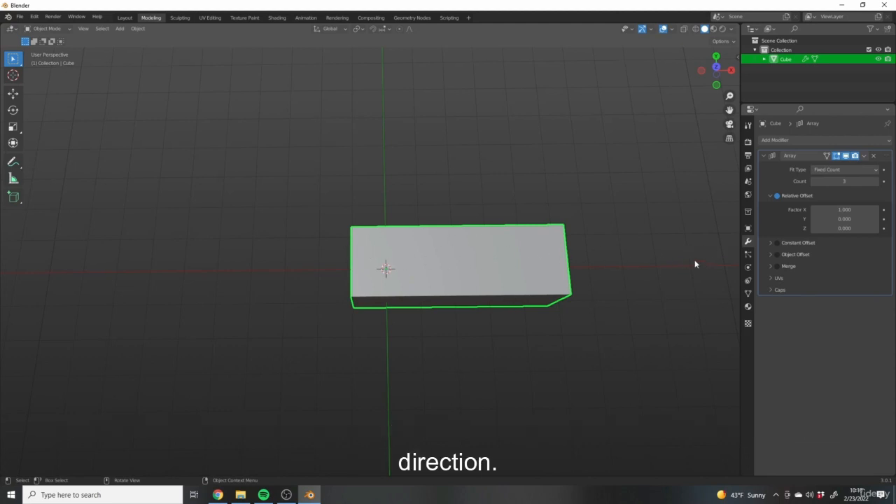
middle_drag(545, 228, 601, 235)
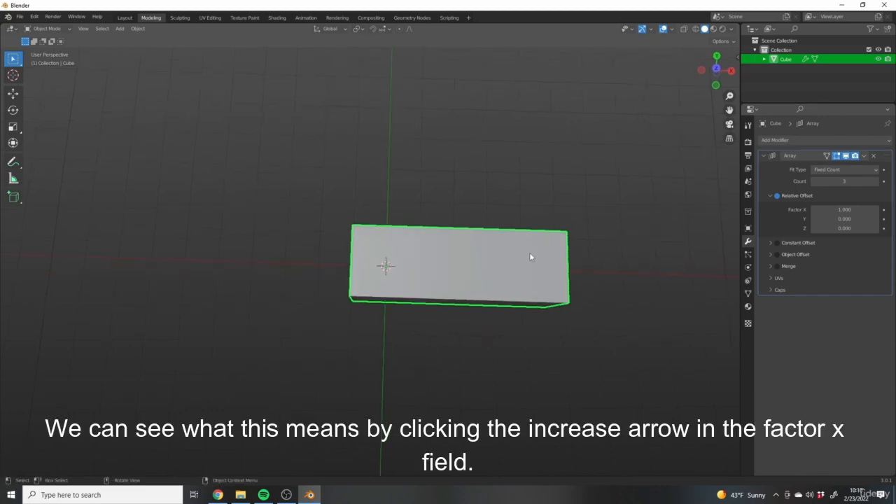
click(871, 210)
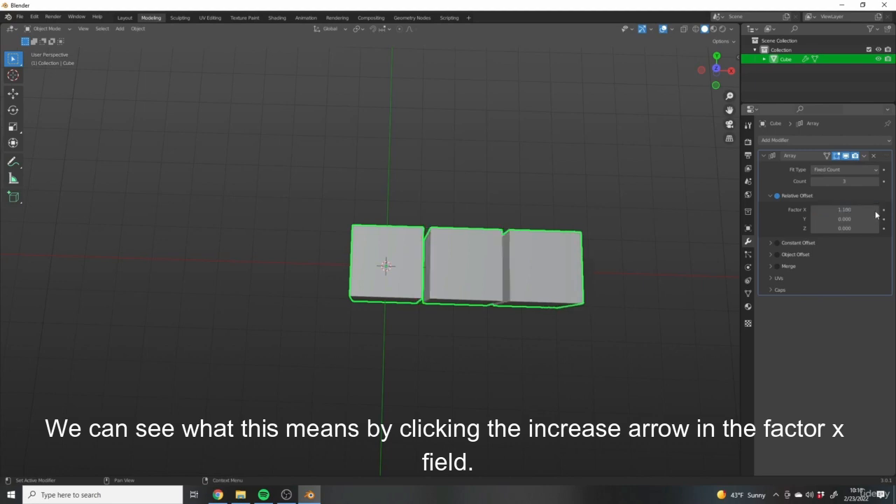
- Examine the gaps between the arrayed cubes along the X axis from several angles
middle_drag(500, 326, 483, 291)
scroll(430, 294, up, 5)
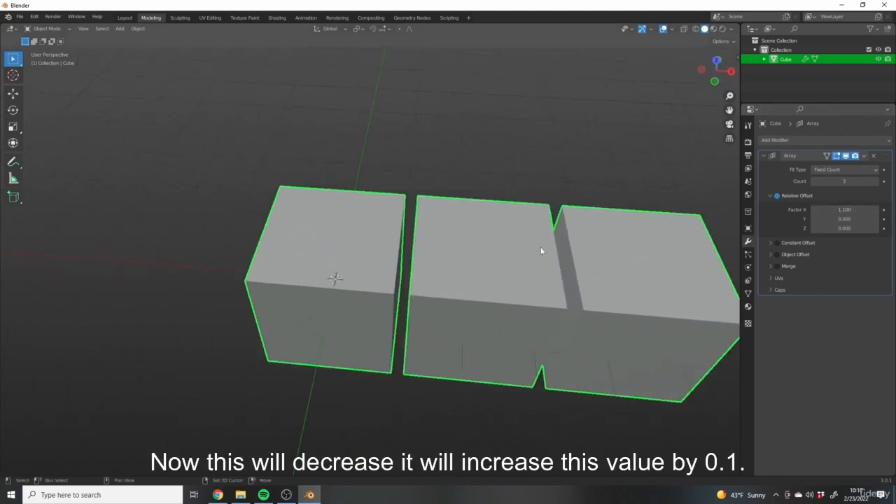
shift+middle_drag(519, 245, 523, 250)
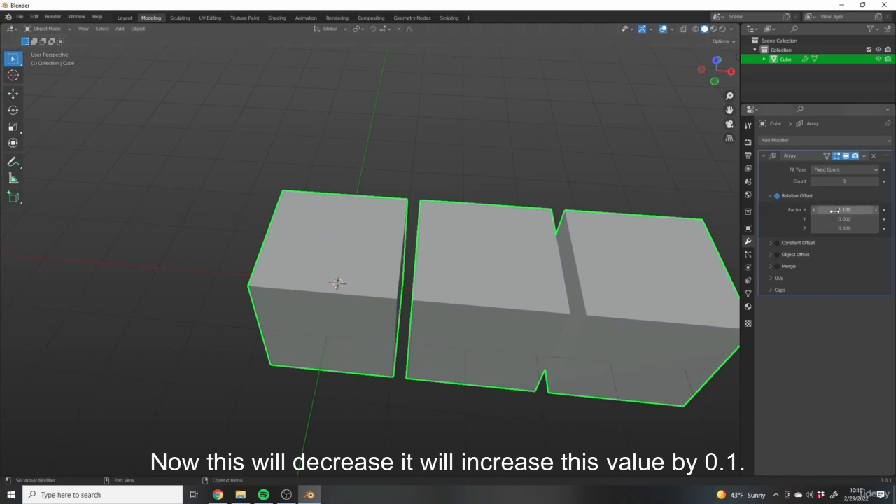
middle_drag(419, 305, 432, 210)
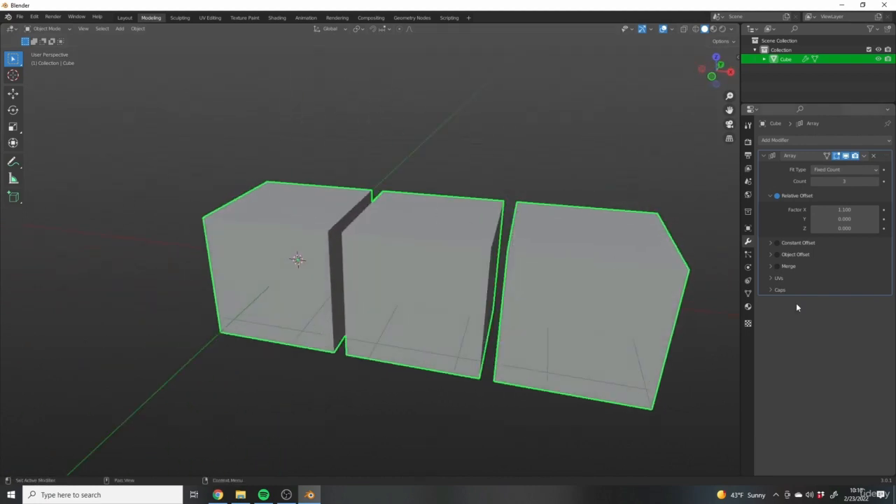
shift+middle_drag(538, 294, 531, 269)
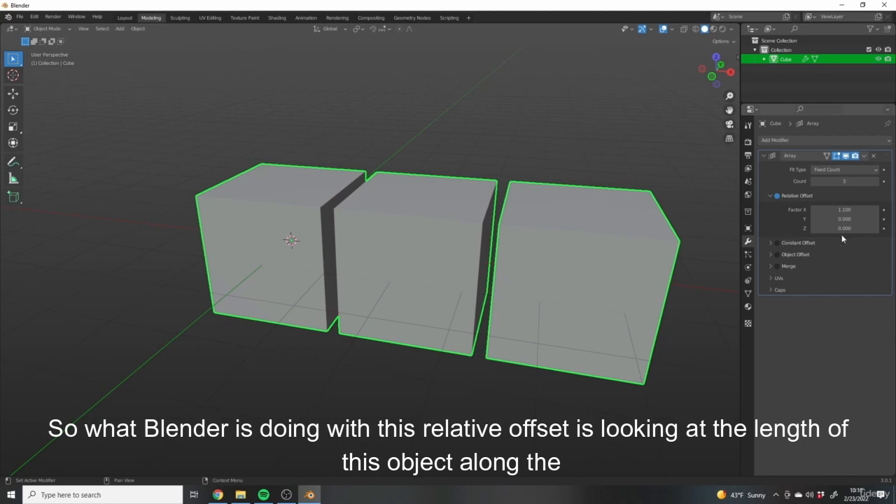
middle_drag(256, 225, 176, 225)
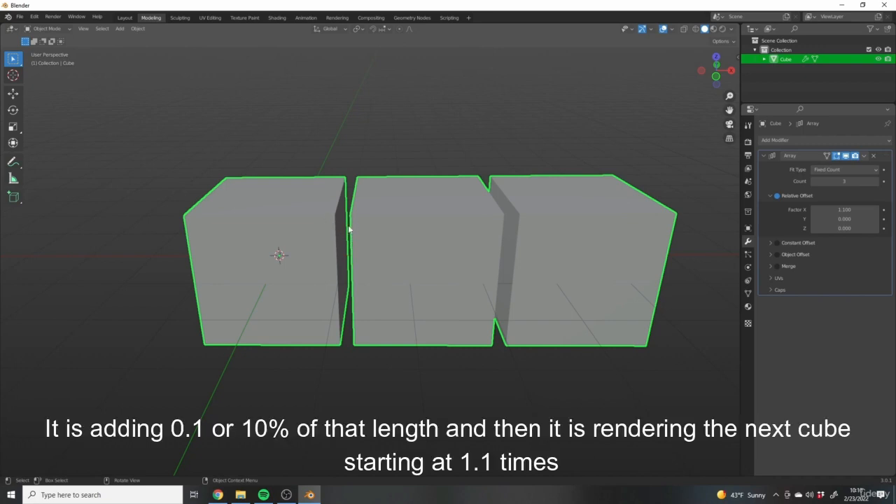
shift+middle_drag(323, 226, 376, 229)
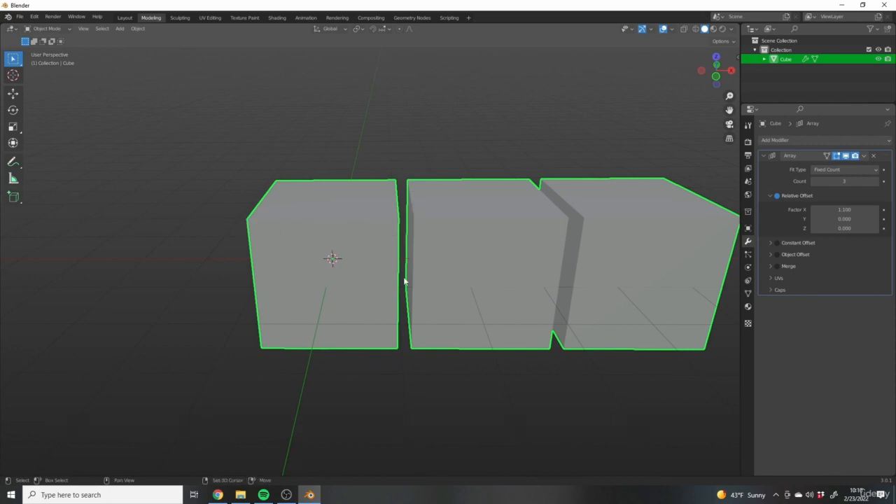
shift+middle_drag(384, 234, 409, 214)
shift+middle_drag(366, 249, 341, 263)
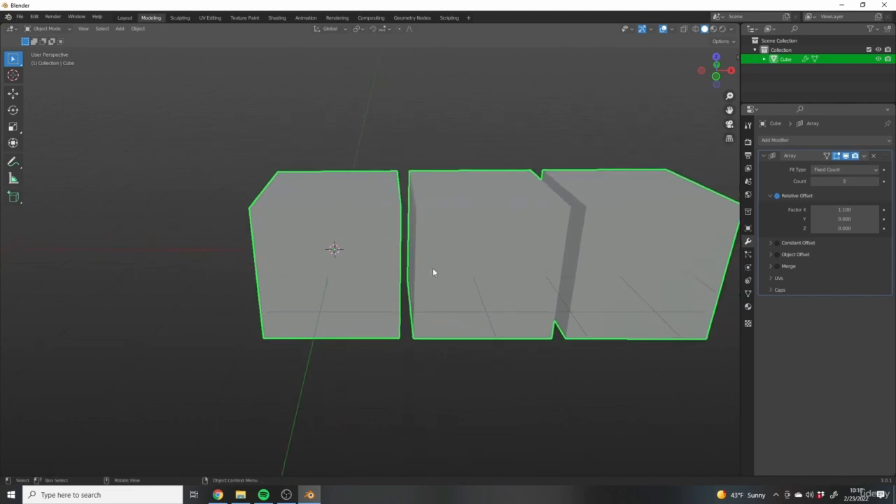
- Try to scale the original cube's geometry in Edit Mode by about 1.3 along X, and return to Object Mode
middle_drag(433, 272, 318, 252)
key(Tab)
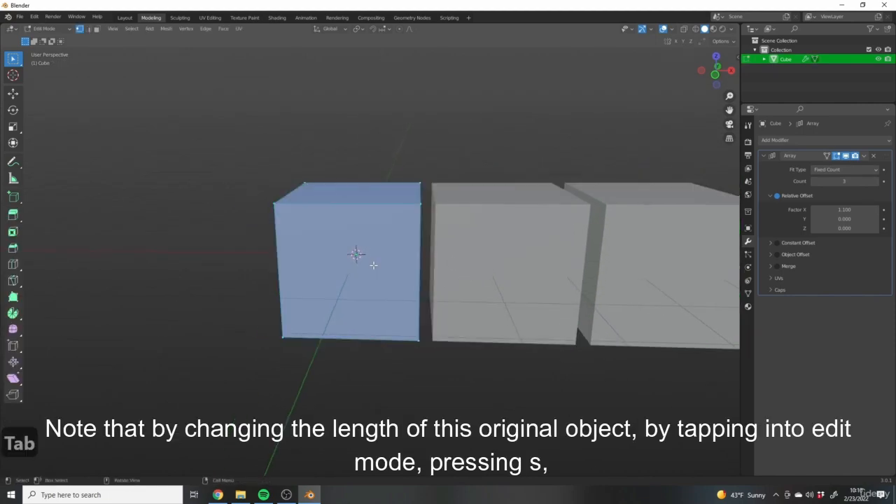
middle_drag(319, 238, 291, 319)
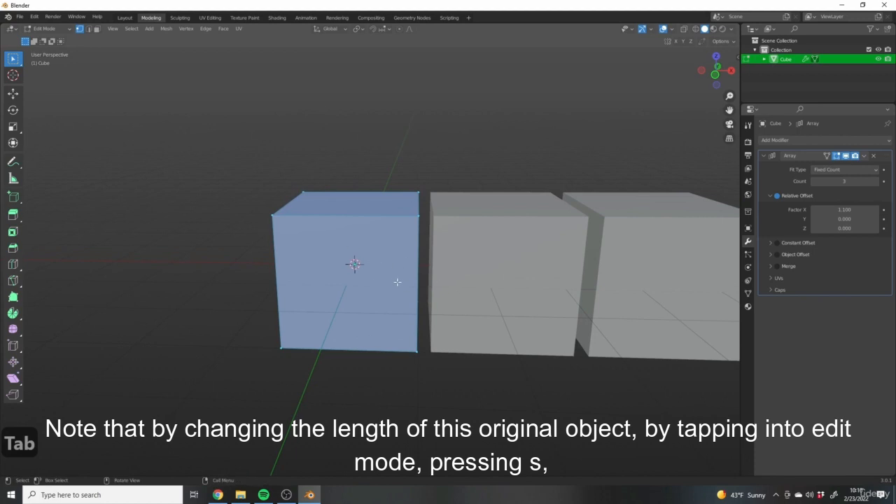
key(s)
key(x)
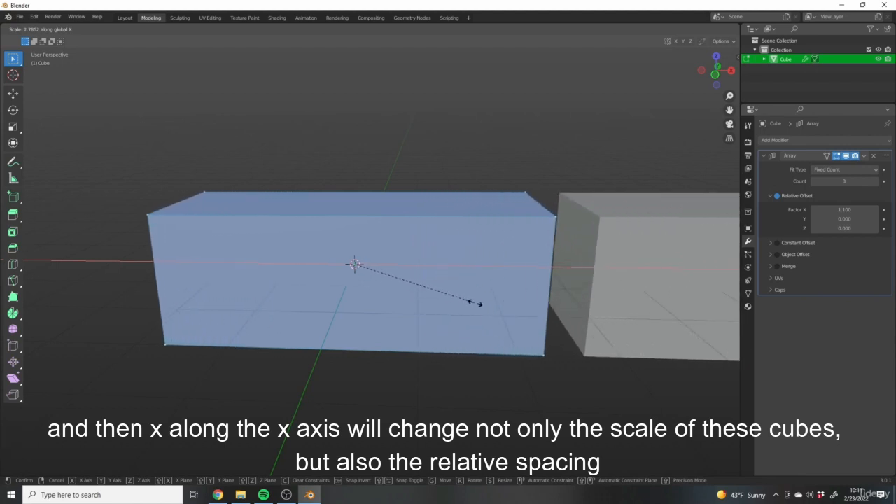
click(404, 297)
middle_drag(364, 289, 344, 262)
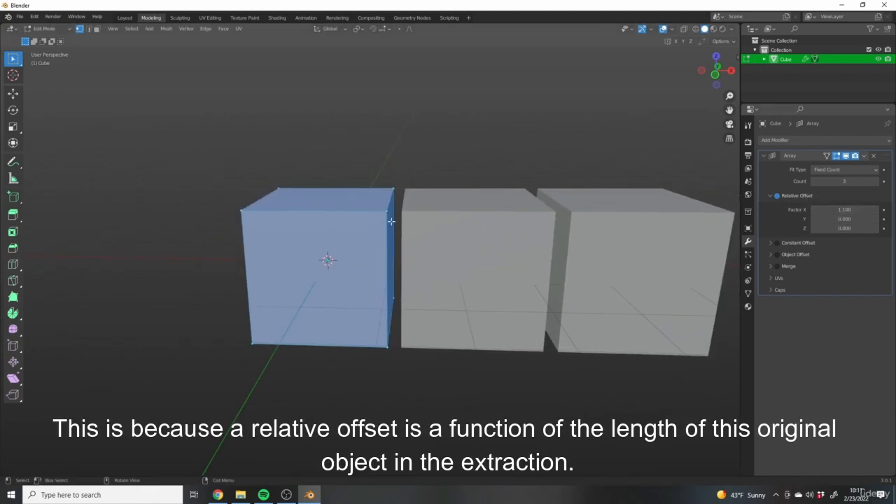
middle_drag(391, 221, 422, 244)
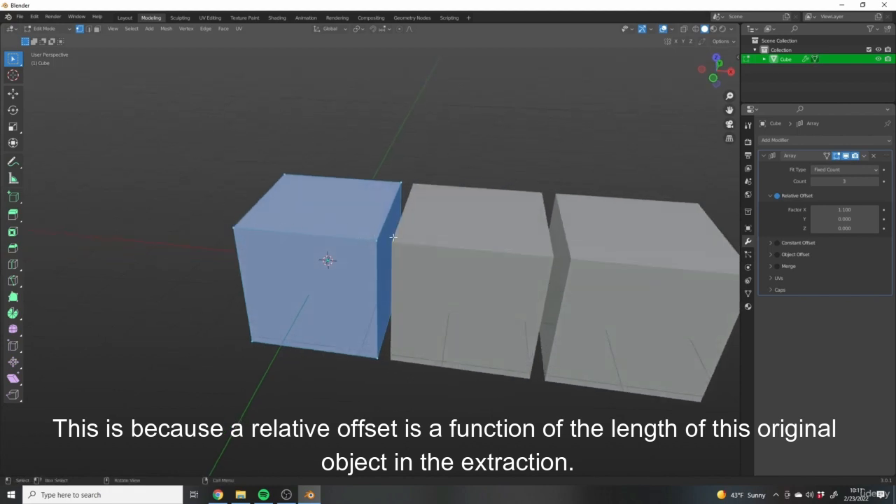
middle_drag(354, 266, 570, 252)
key(Tab)
- Set the array's relative offset X factor to 0
click(841, 210)
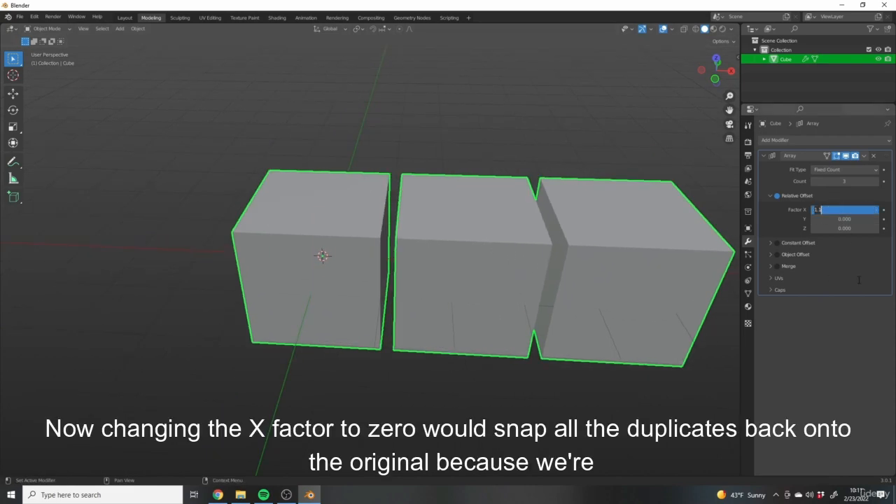
text(0)
key(Return)
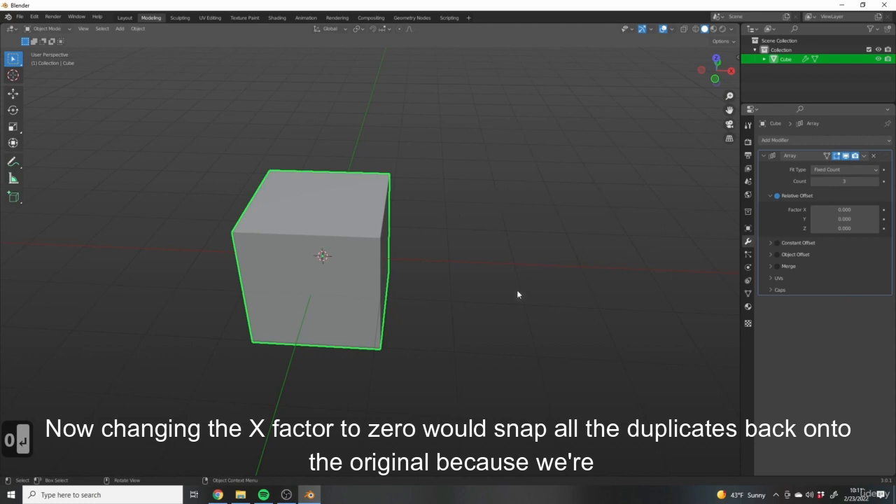
- Raise the relative offset X factor to 1.3 to spread the copies in the positive X direction
middle_drag(384, 177, 472, 219)
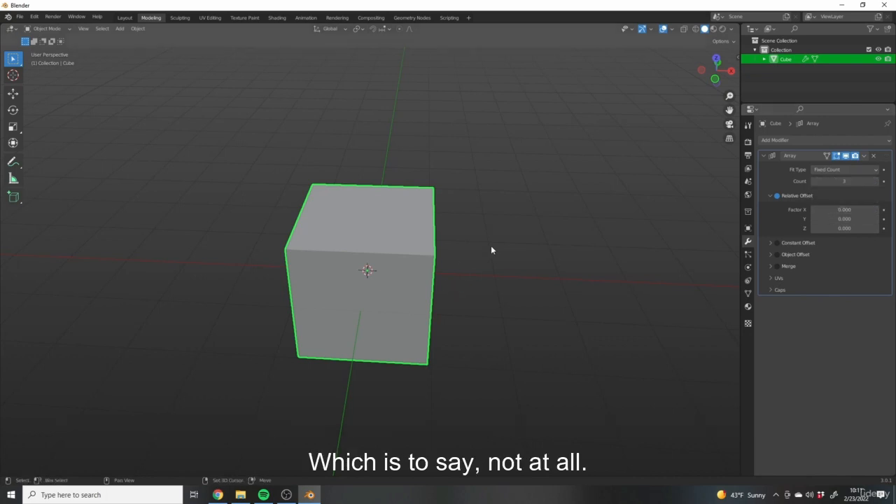
middle_drag(490, 250, 616, 311)
middle_drag(360, 265, 420, 245)
drag(844, 209, 872, 209)
middle_drag(433, 202, 513, 193)
scroll(516, 185, down, 2)
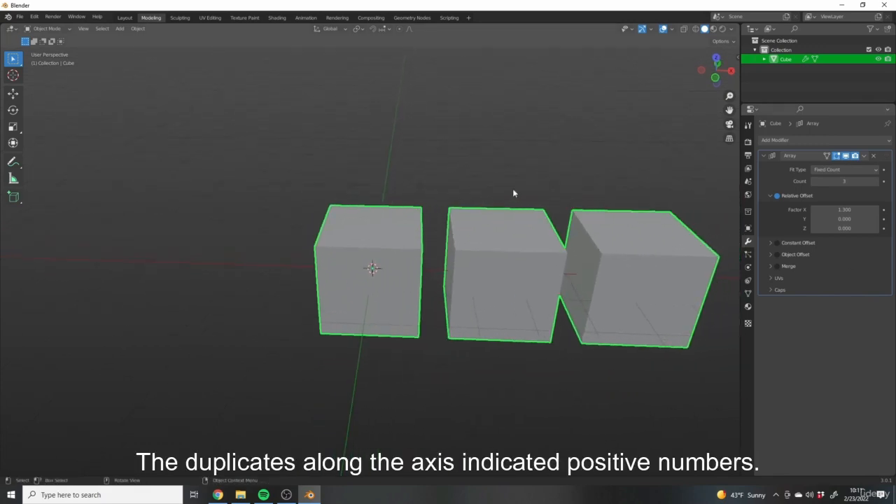
- Shift the copies the opposite way with a negative relative offset X factor, and reset it to 0
mouse_move(835, 209)
mouse_down()
mouse_move(878, 209)
mouse_move(805, 209)
mouse_move(840, 210)
mouse_up()
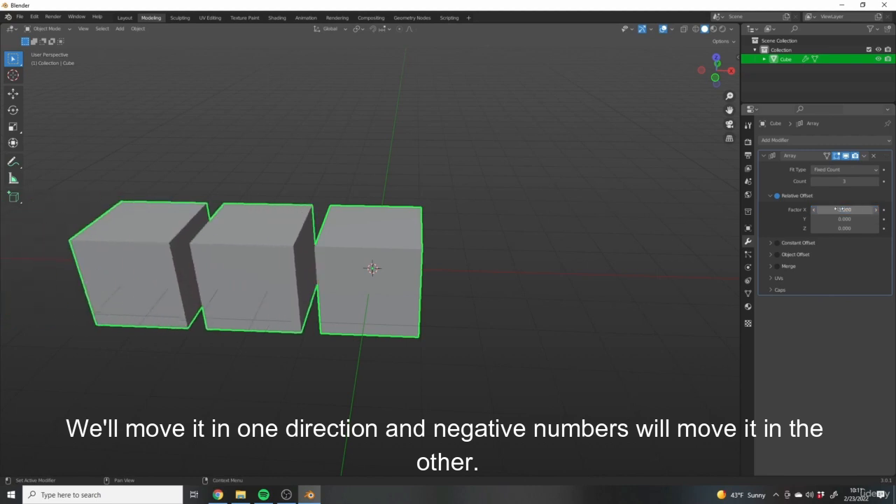
click(849, 210)
text(0)
key(Return)
- Set the relative offset Y factor to 1.6 to spread the cubes along the Y axis
middle_drag(560, 231, 630, 245)
drag(871, 218, 837, 218)
drag(844, 219, 868, 218)
shift+middle_drag(572, 215, 500, 211)
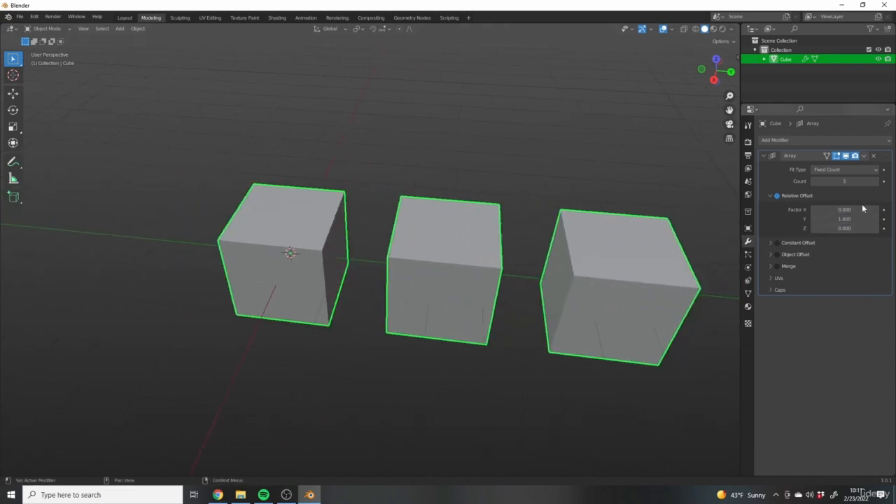
- Reset the relative offset Y factor to 0
click(844, 218)
text(0)
key(Return)
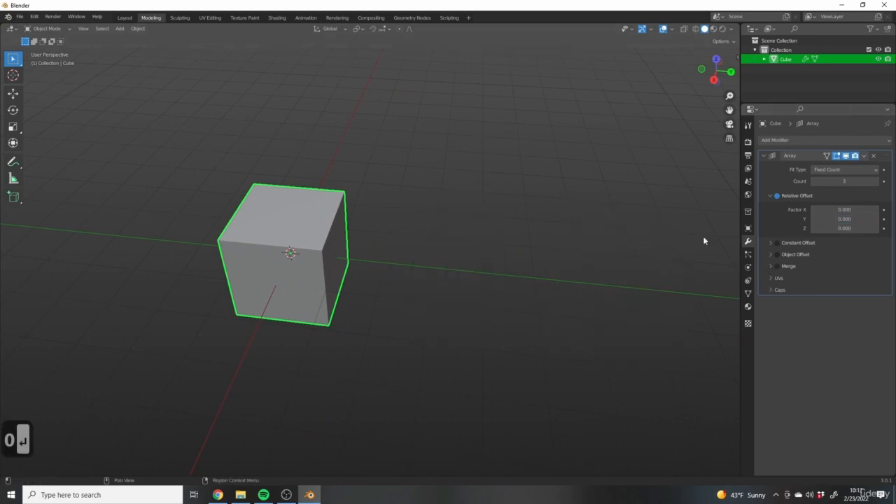
- Stack the copies upward by raising the relative offset Z factor, and reset that factor to 0
middle_drag(704, 240, 434, 259)
click(844, 228)
mouse_move(844, 228)
mouse_down()
mouse_move(884, 228)
mouse_move(826, 228)
mouse_move(866, 228)
mouse_move(853, 228)
mouse_up()
click(843, 228)
text(0)
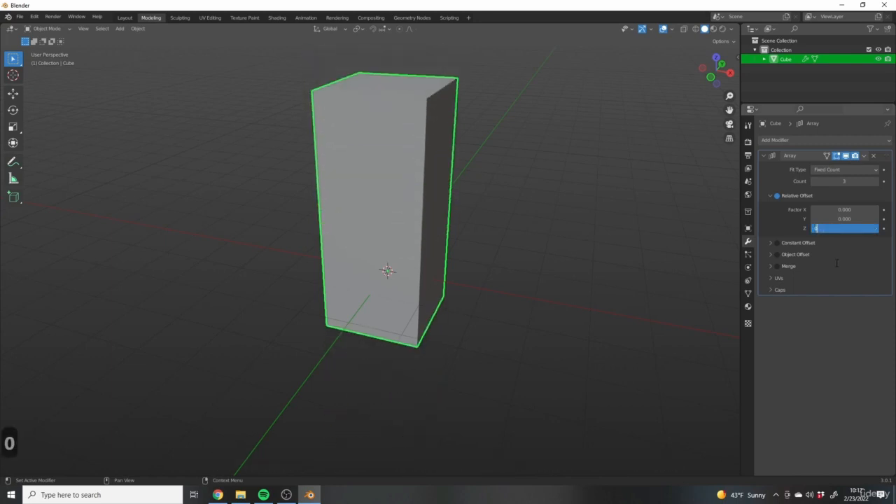
key(Return)
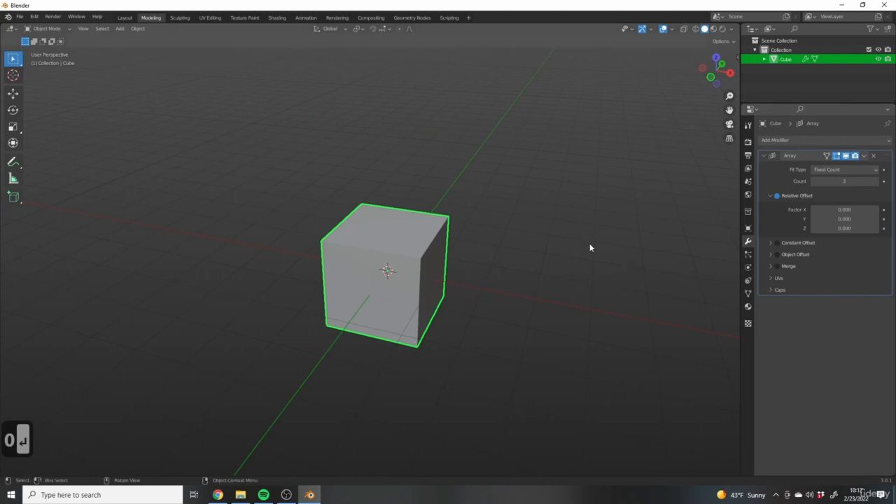
- Set the relative offset factors to 1.4 on X and 1.5 on Y to spread the cube copies diagonally
middle_drag(589, 245, 529, 240)
click(573, 292)
click(528, 292)
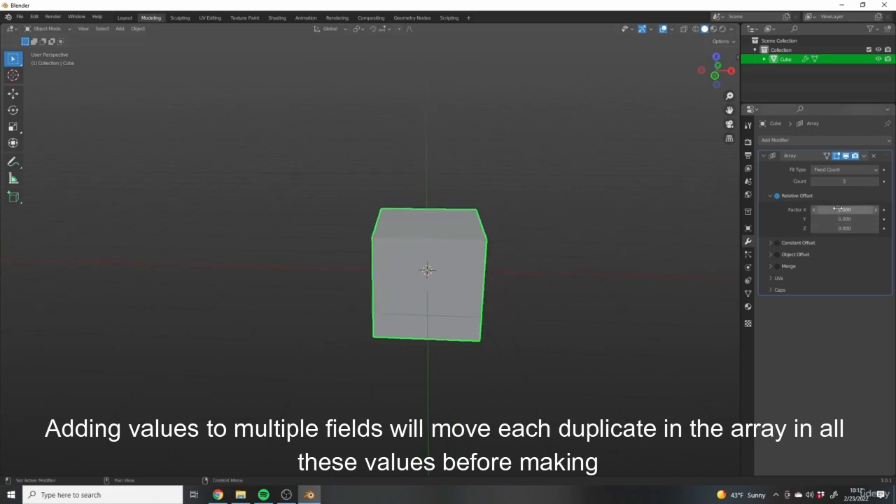
drag(845, 209, 877, 208)
shift+middle_drag(596, 154, 476, 154)
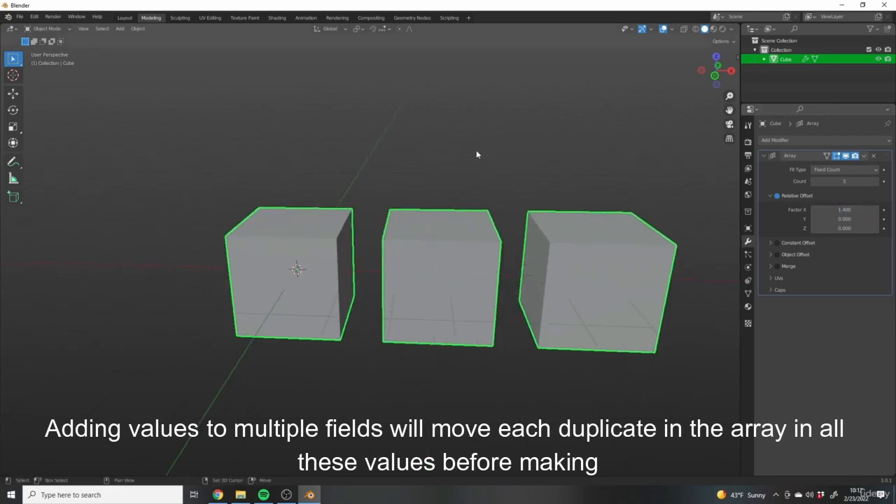
drag(844, 219, 874, 218)
middle_drag(594, 188, 455, 222)
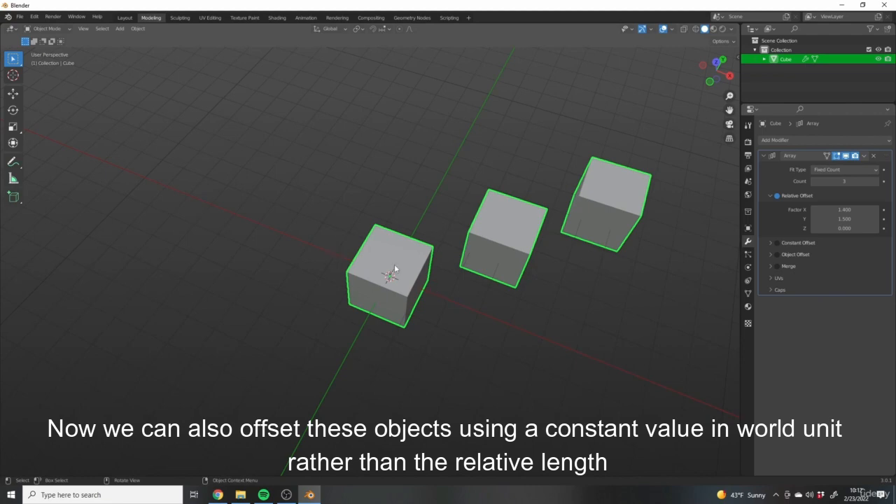
middle_drag(356, 238, 569, 289)
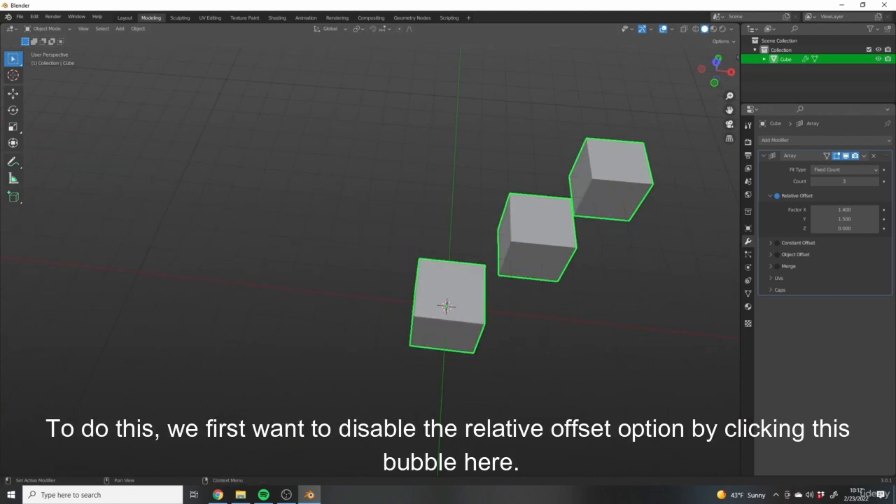
- Disable the Array modifier's relative offset, enable its constant offset and expand the constant offset settings
click(777, 196)
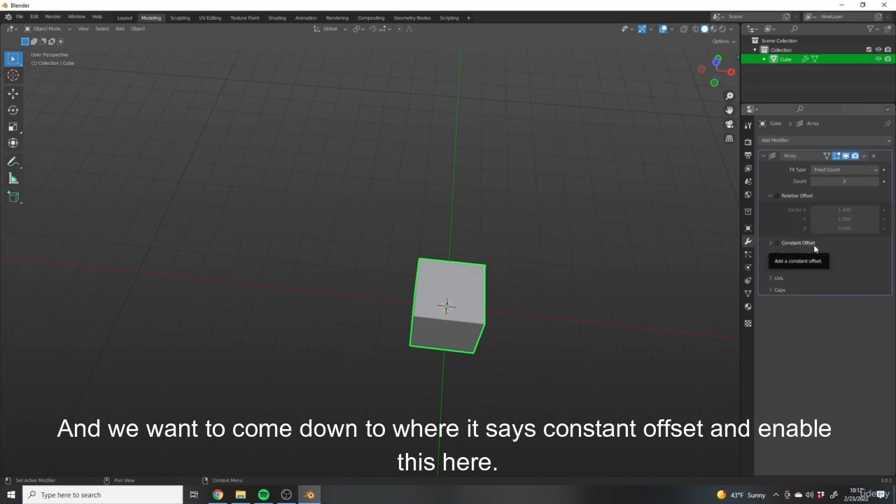
click(777, 243)
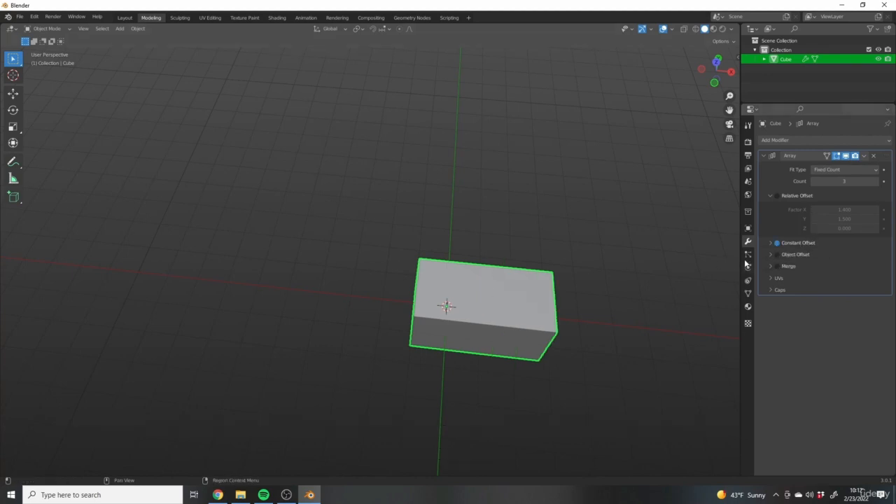
click(772, 245)
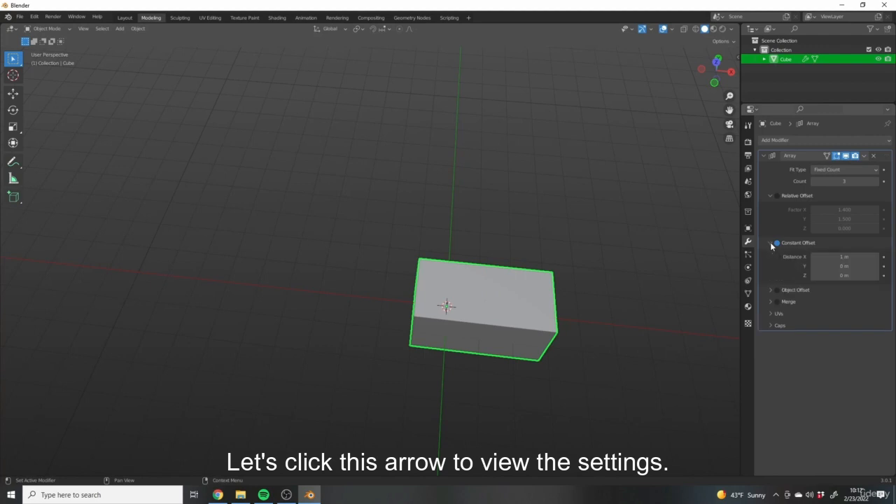
shift+middle_drag(576, 267, 583, 237)
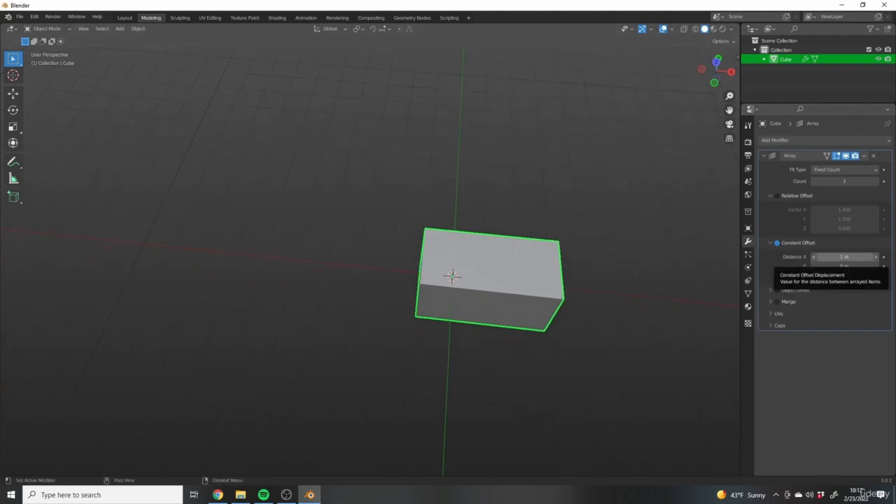
middle_drag(467, 268, 490, 217)
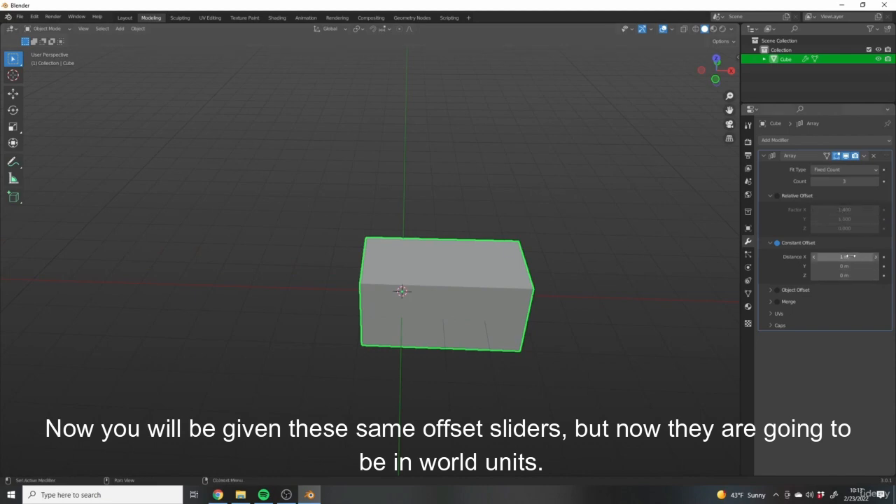
shift+middle_drag(528, 226, 559, 218)
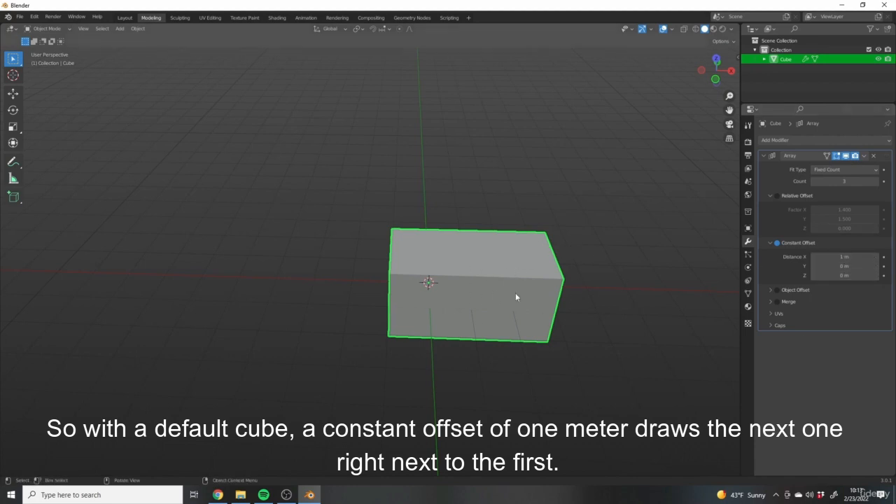
- Check the arrayed cube's X dimension in its transform properties, and hide the properties again
middle_drag(520, 281, 524, 272)
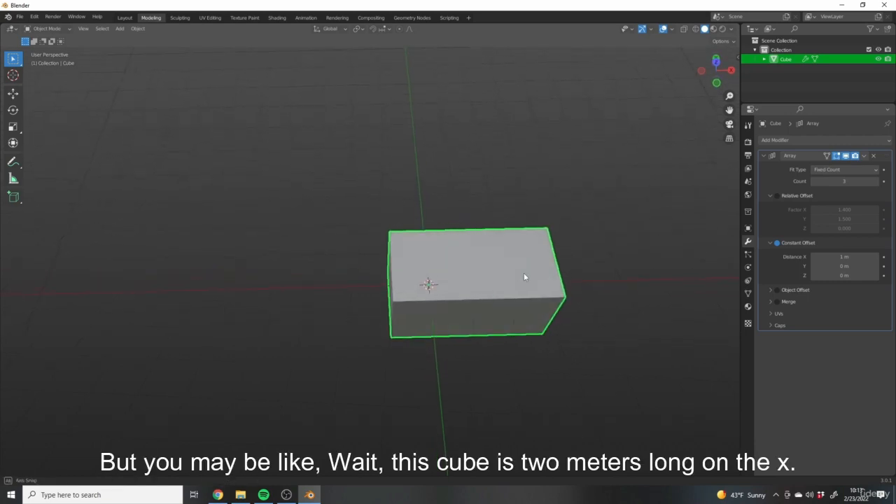
middle_drag(595, 240, 600, 212)
key(n)
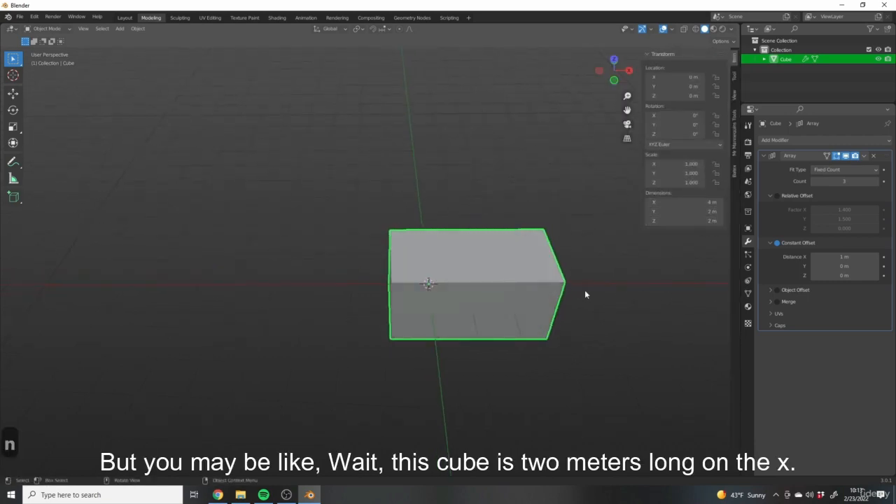
middle_drag(621, 292, 420, 236)
key(n)
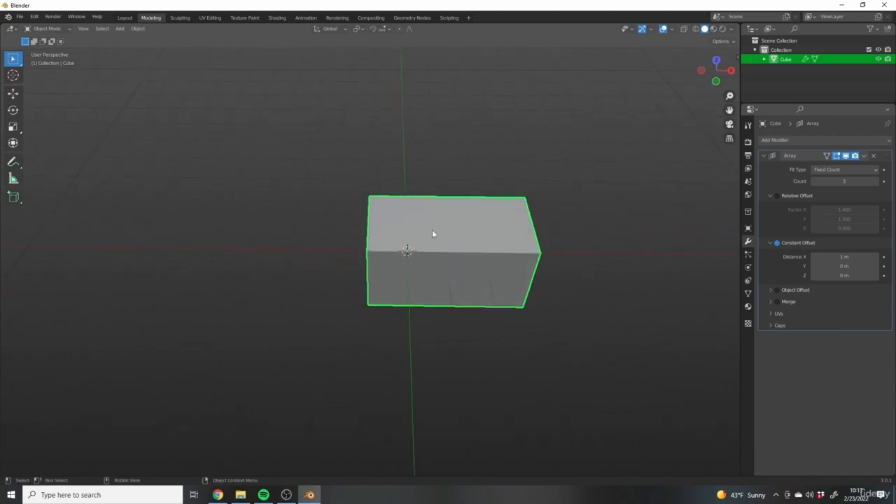
- Examine the distance from the cube's origin to its edge and the next copy, in Edit Mode from the top view
scroll(432, 230, up, 3)
middle_drag(431, 229, 441, 260)
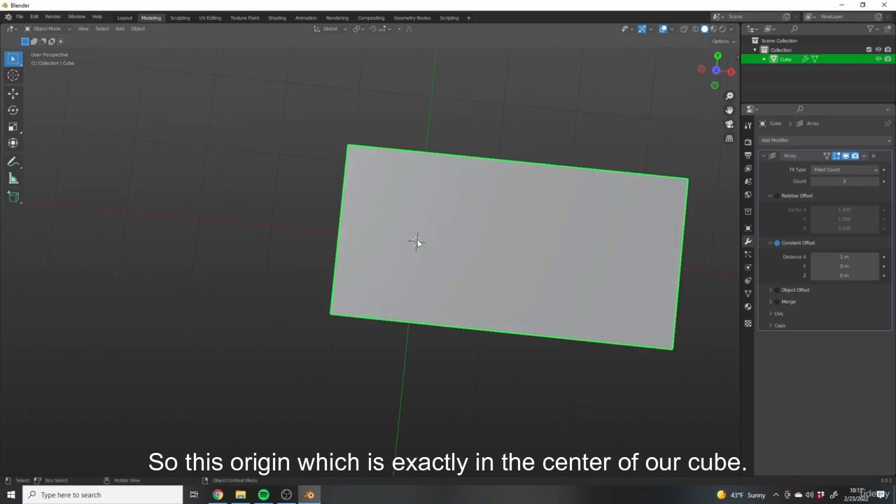
key(7)
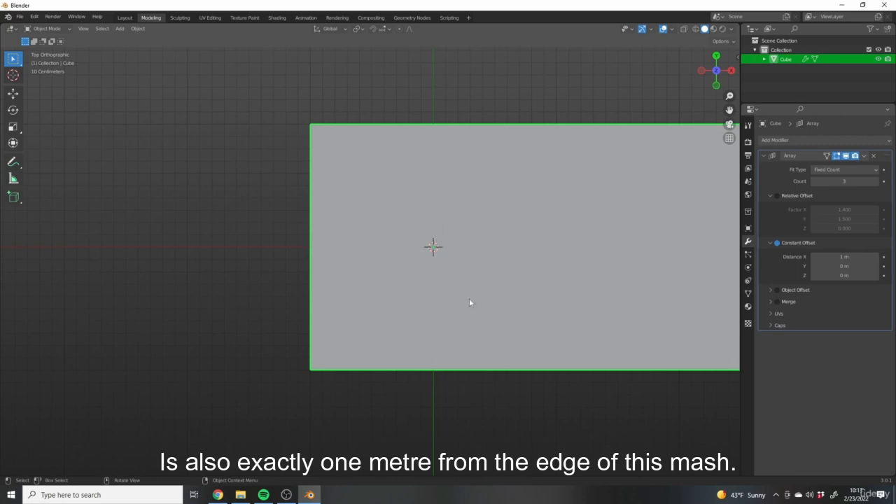
key(Tab)
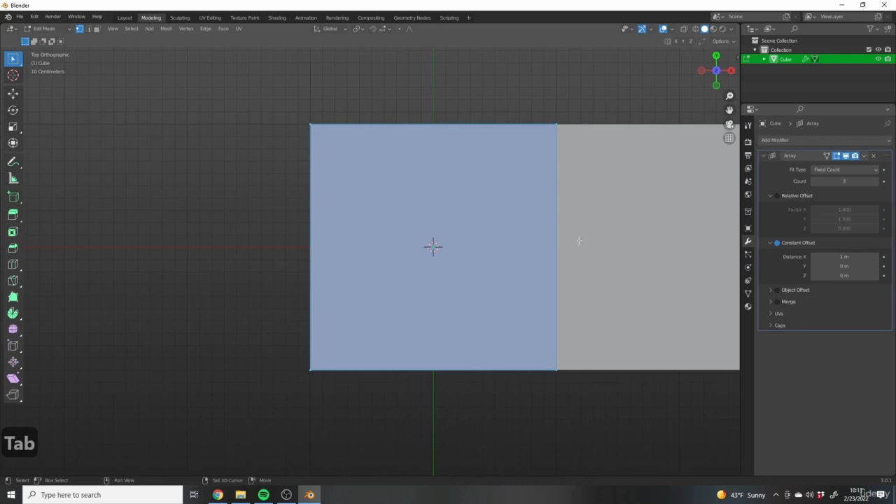
shift+middle_drag(593, 239, 502, 252)
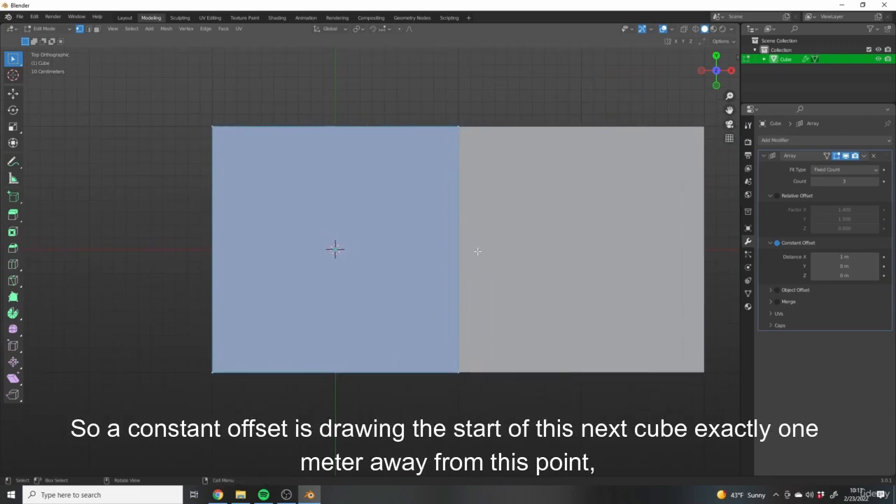
scroll(449, 253, down, 1)
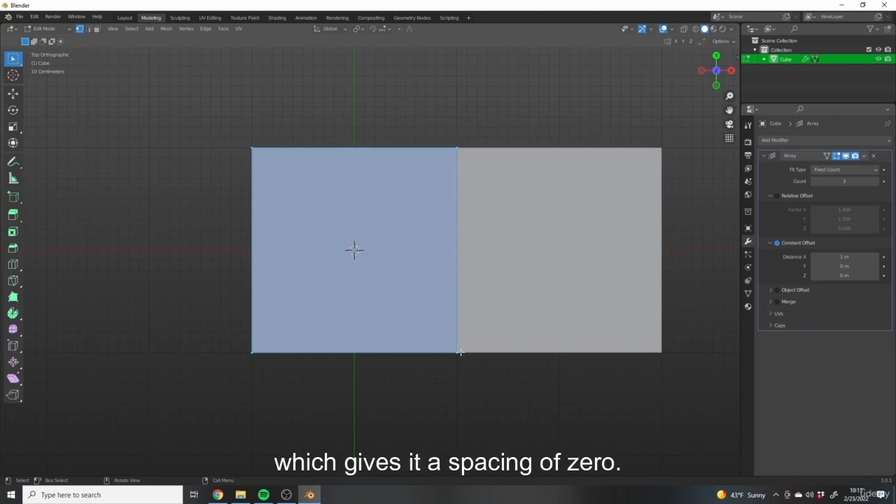
scroll(462, 307, down, 2)
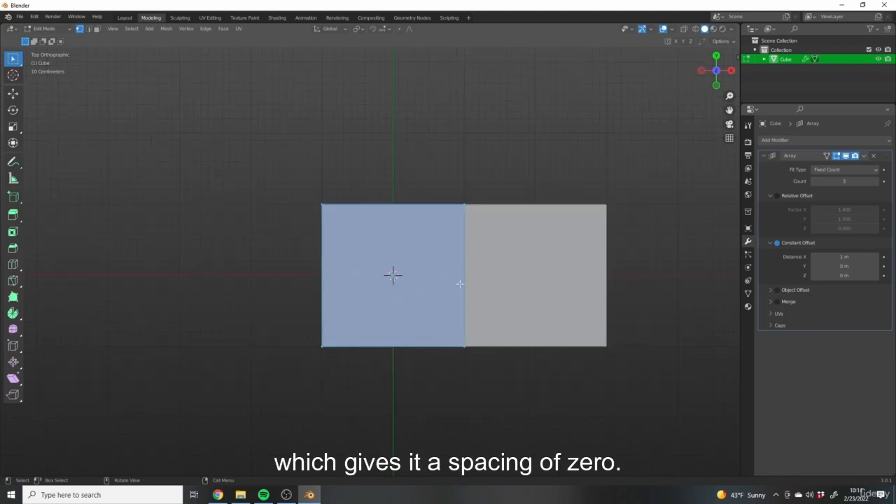
middle_drag(546, 275, 456, 226)
scroll(458, 250, up, 3)
- Spread the copies in Object Mode with constant offset distances of 2.84 m on X, 2.19 m on Y and -0.51 m on Z
drag(843, 257, 886, 257)
key(Tab)
key(Tab)
scroll(595, 216, down, 2)
shift+middle_drag(488, 262, 378, 252)
drag(829, 266, 854, 266)
shift+middle_drag(524, 280, 437, 234)
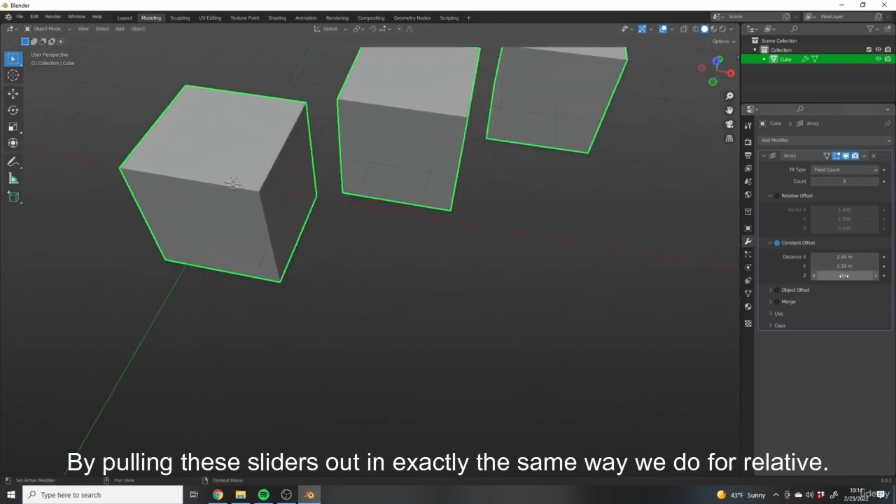
drag(844, 275, 835, 275)
shift+middle_drag(420, 243, 511, 263)
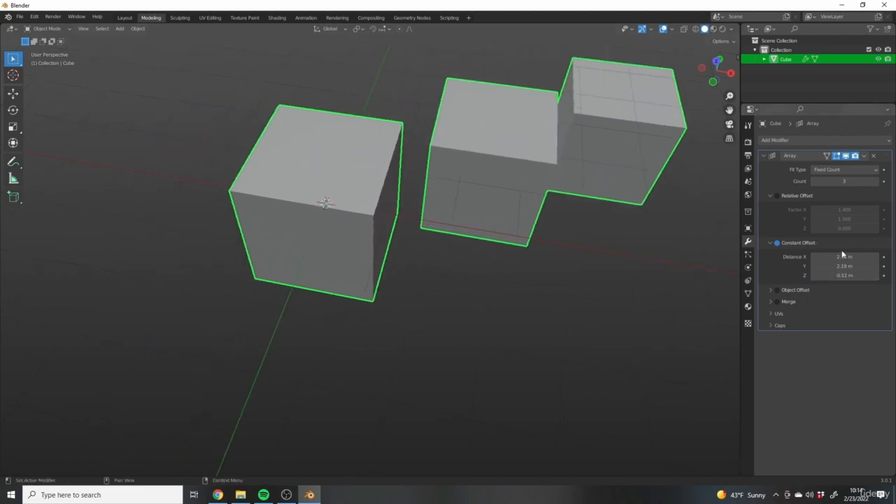
- Reset the constant offset distances on X, Y and Z to 0 m
double_click(844, 257)
text(0)
key(Return)
click(851, 266)
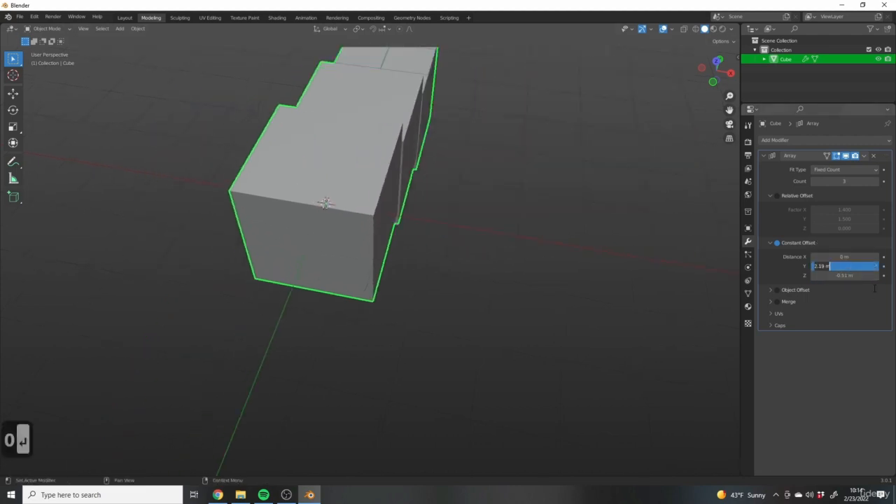
text(0)
key(Return)
click(847, 275)
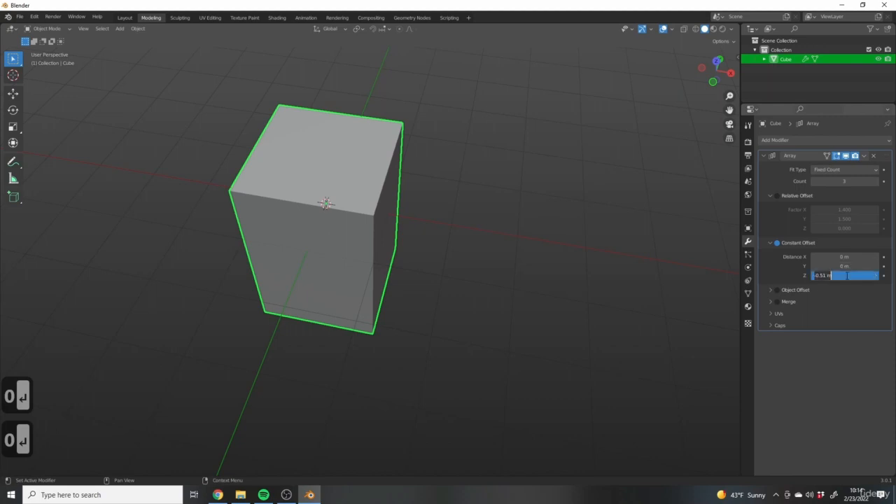
text(0)
key(Return)
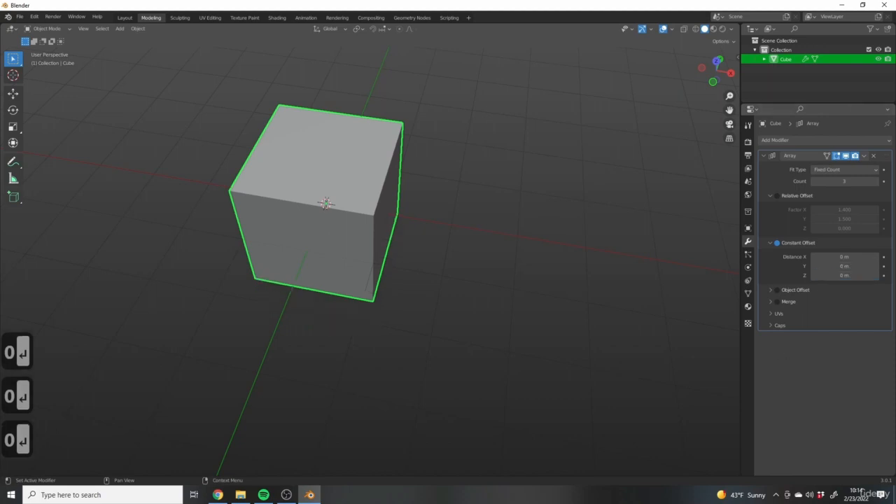
- Switch the array from constant offset back to relative offset and set the relative Y factor to 0
middle_drag(552, 259, 564, 239)
click(776, 243)
click(777, 196)
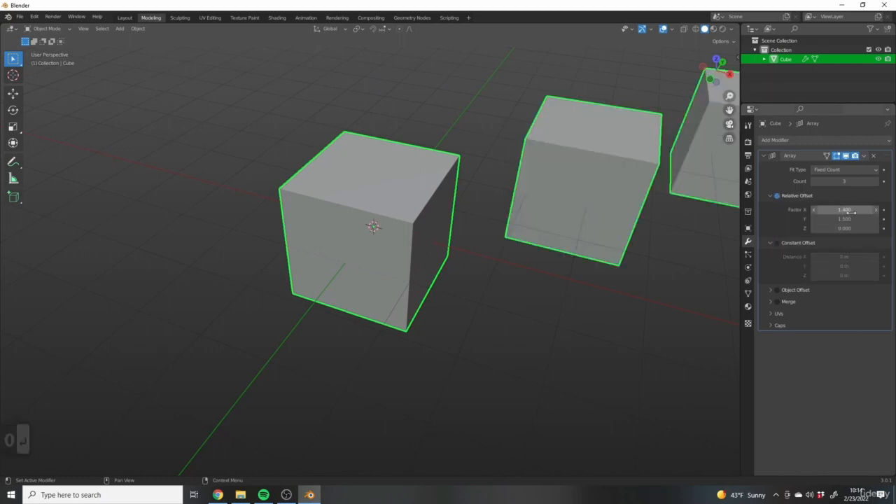
text(0)
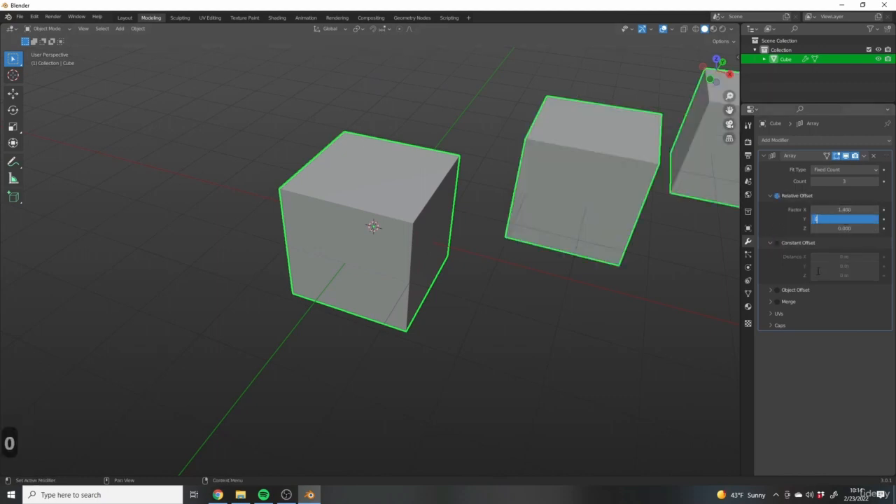
key(Return)
middle_drag(564, 273, 626, 261)
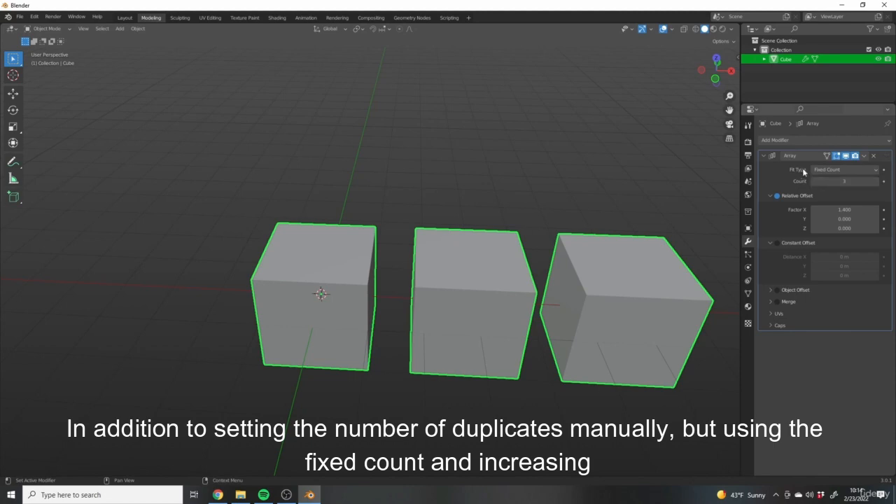
- Raise the array's fixed count to 4 and return it to 3
click(877, 182)
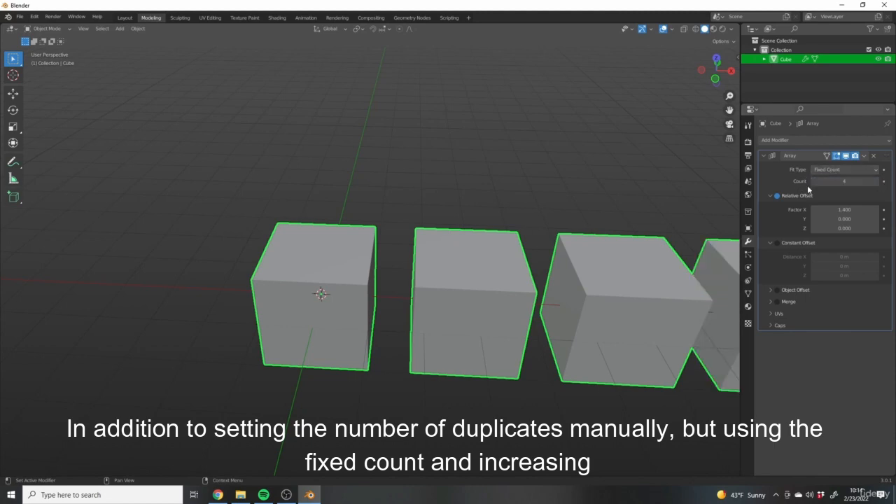
click(813, 181)
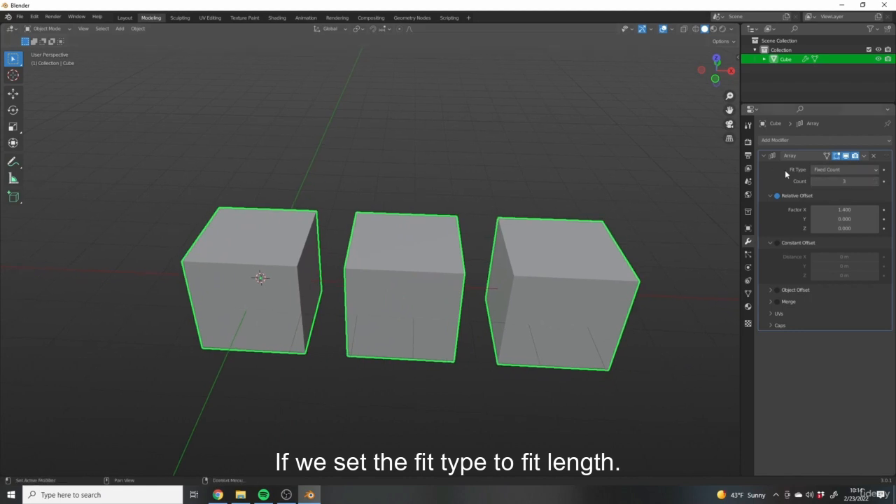
- Change the array's fit type to Fit Length with a length of 12 m, and deselect the cube
click(832, 171)
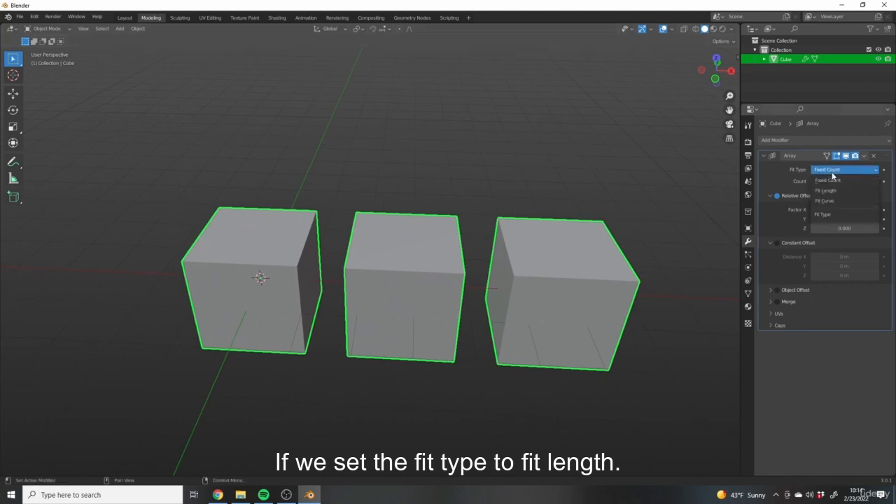
click(831, 191)
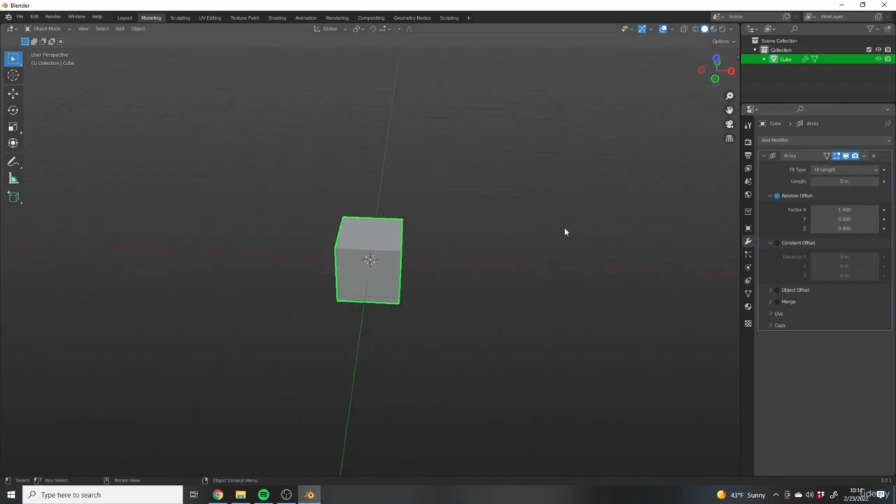
shift+middle_drag(565, 231, 595, 223)
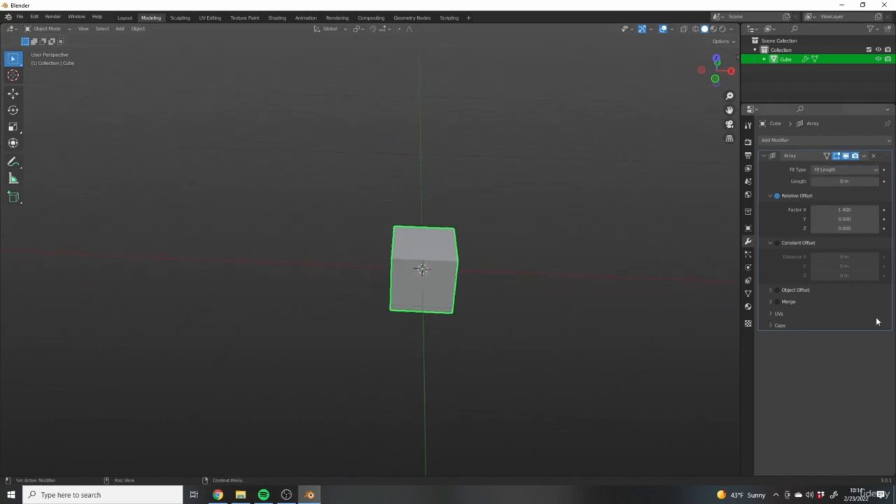
shift+middle_drag(686, 266, 666, 269)
scroll(434, 225, down, 2)
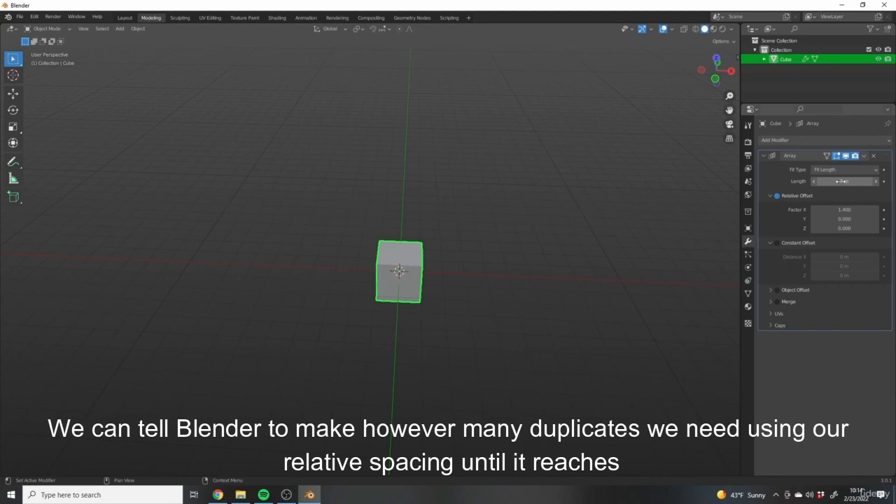
drag(840, 182, 875, 181)
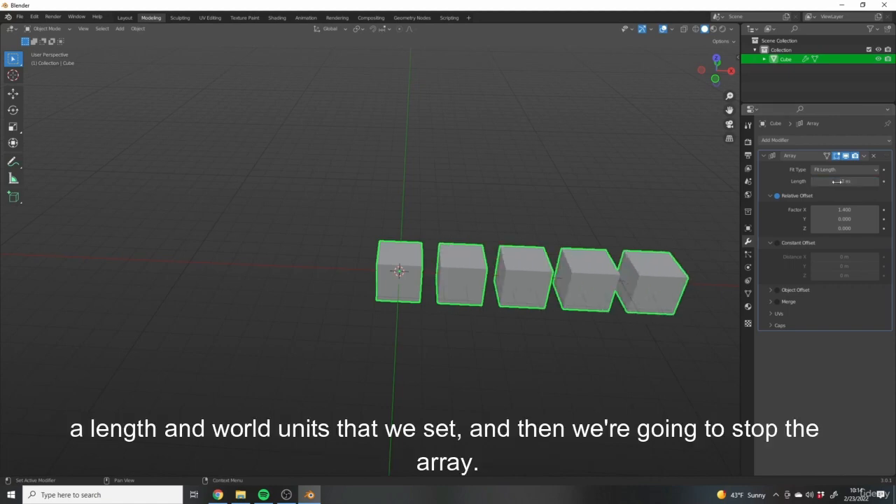
middle_drag(616, 270, 597, 265)
click(596, 270)
scroll(539, 301, up, 3)
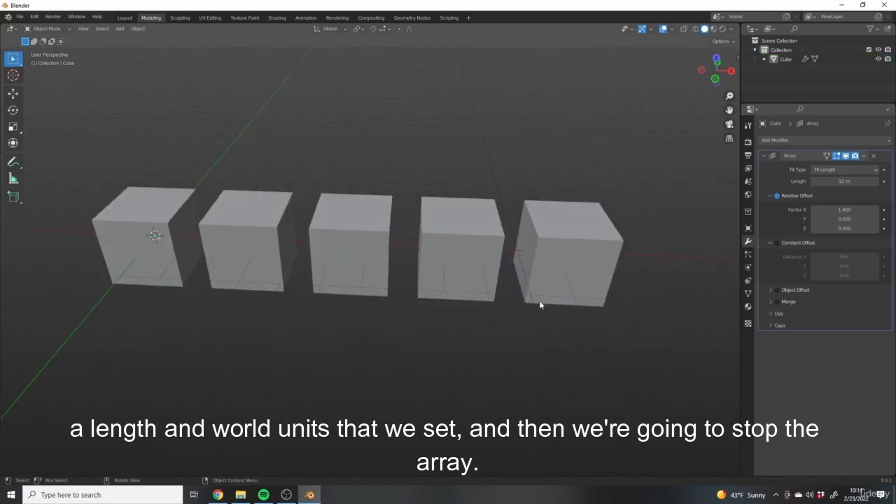
- Set the array's fit length to 10 m
scroll(491, 247, down, 3)
middle_drag(490, 244, 512, 302)
drag(840, 181, 826, 181)
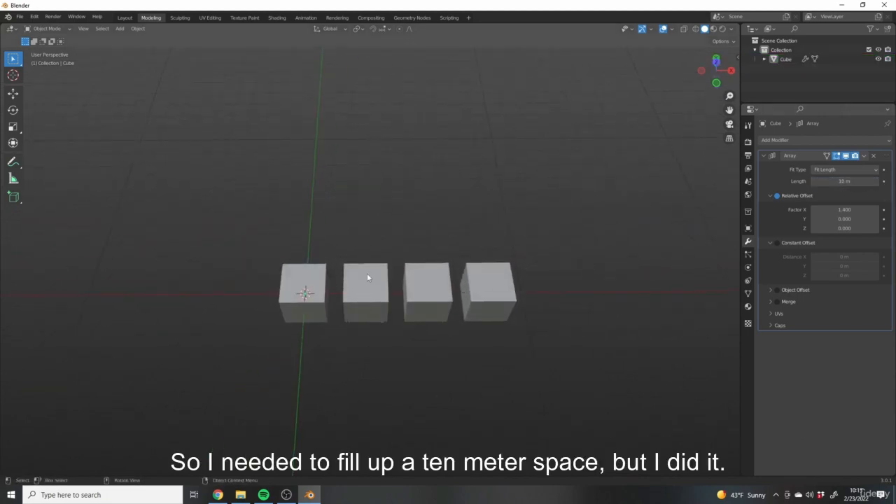
- Examine from several distances how the row of arrayed cubes fills the specified fit length
shift+middle_drag(376, 262, 437, 263)
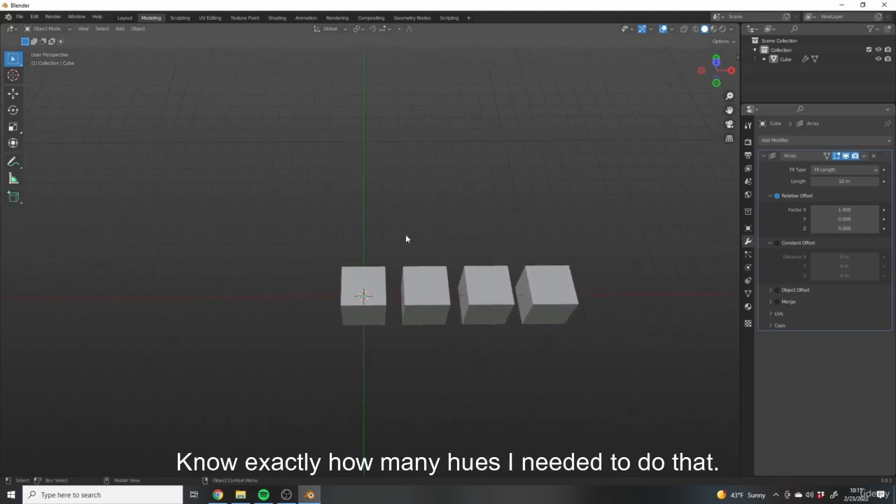
scroll(373, 332, up, 3)
shift+middle_drag(391, 330, 481, 325)
scroll(481, 326, up, 1)
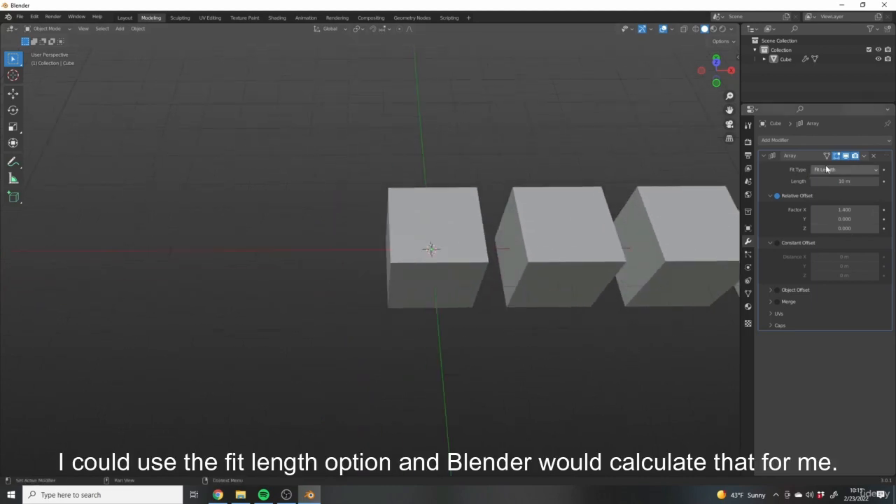
shift+middle_drag(731, 226, 605, 260)
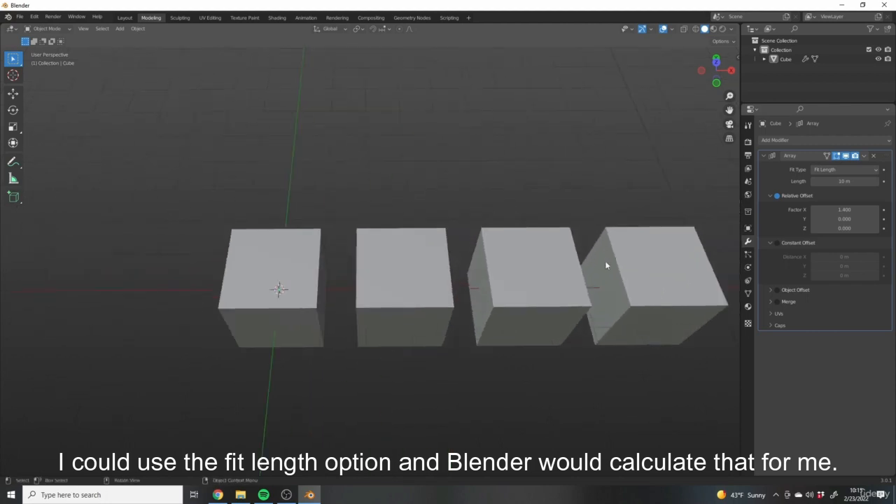
scroll(434, 319, down, 3)
scroll(434, 319, down, 1)
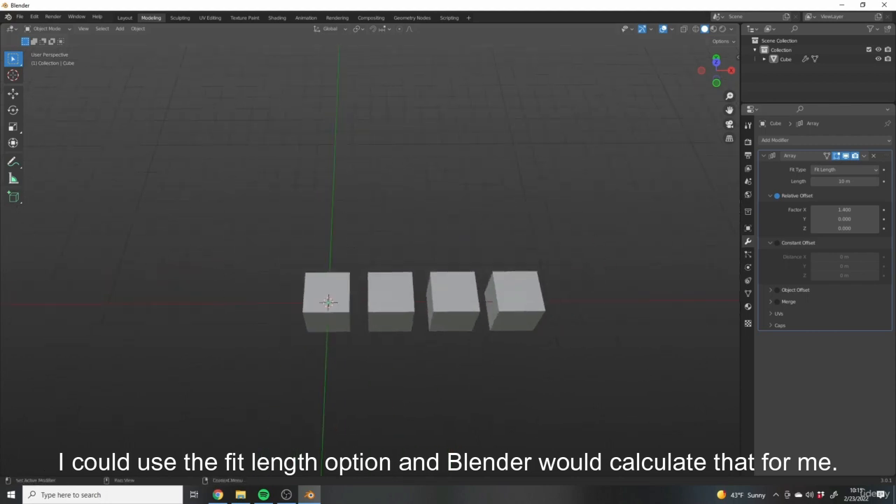
shift+middle_drag(594, 264, 628, 246)
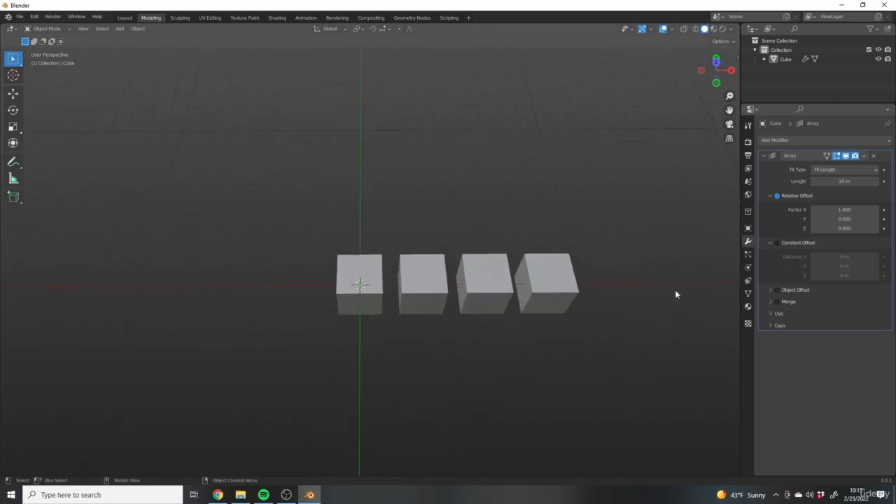
shift+middle_drag(517, 208, 655, 225)
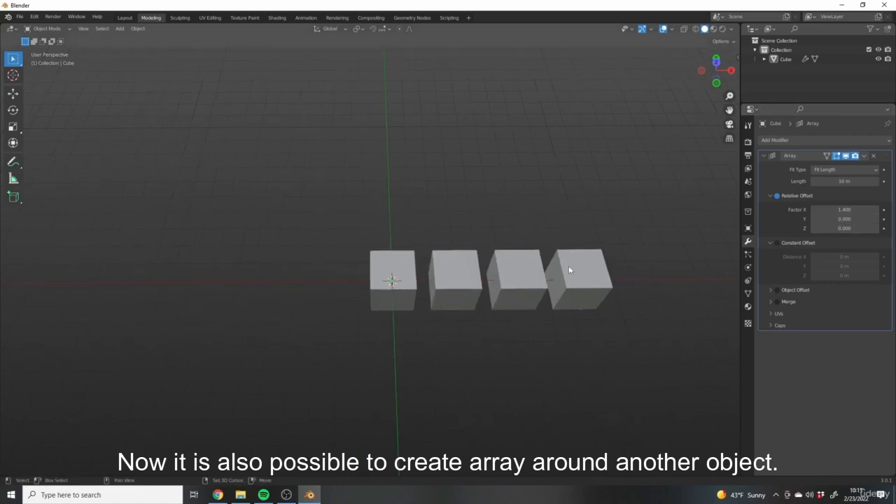
- Disable the array's relative offset and collapse the relative and constant offset settings
middle_drag(569, 266, 504, 281)
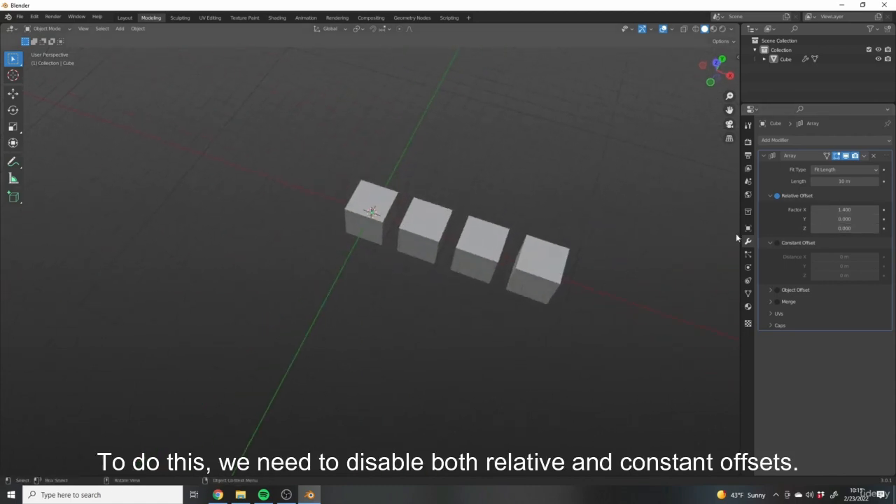
click(776, 196)
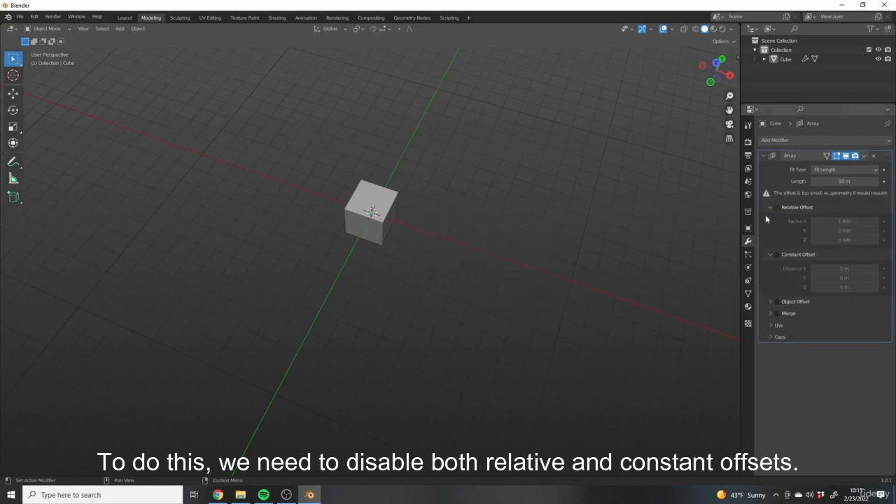
click(771, 208)
click(771, 219)
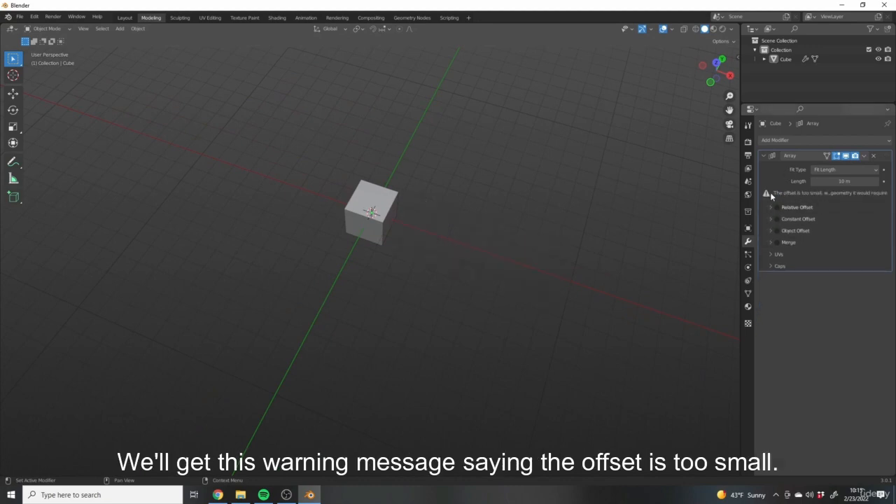
- Change the array's fit type back to Fixed Count
scroll(517, 265, up, 3)
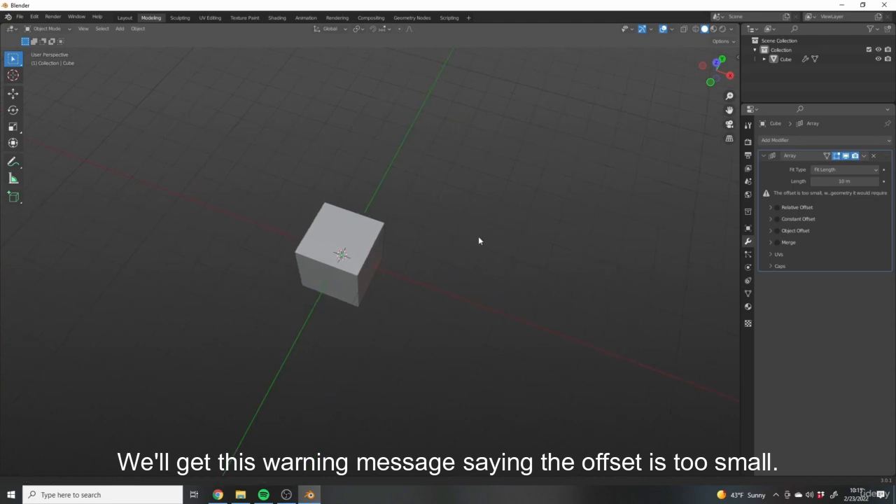
shift+middle_drag(478, 240, 552, 265)
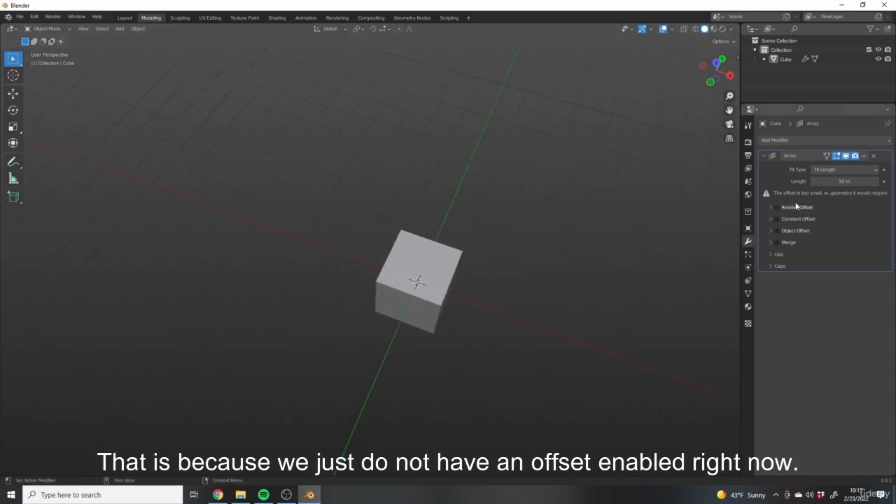
click(835, 170)
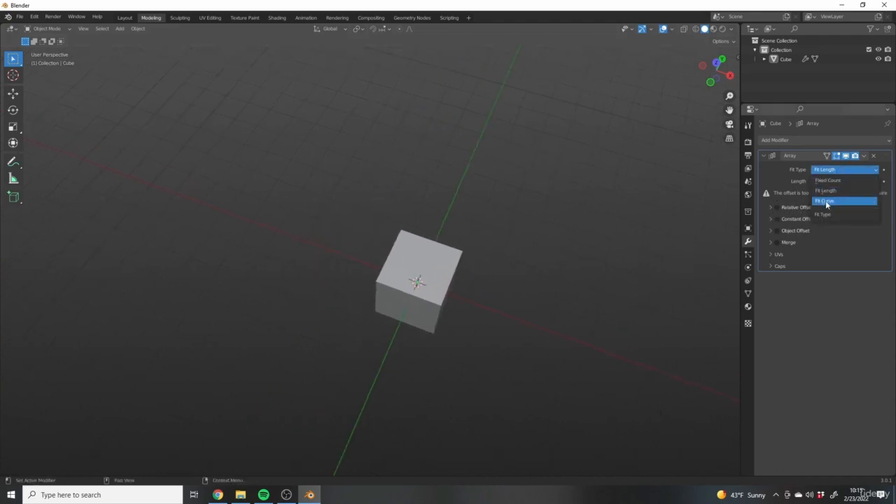
click(830, 179)
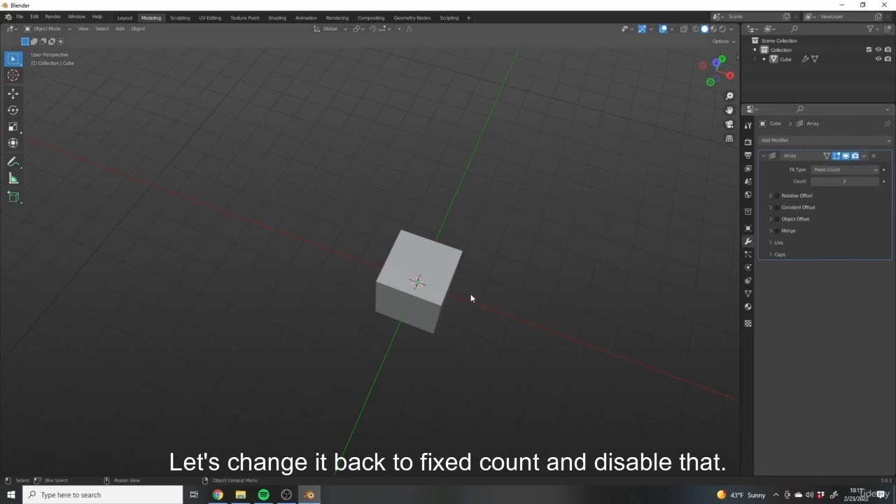
middle_drag(391, 275, 403, 291)
scroll(402, 286, up, 3)
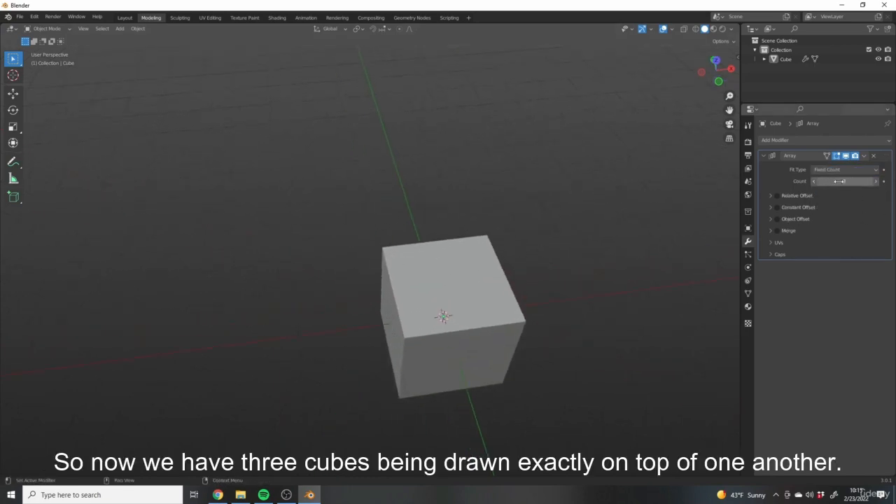
- Select the cube, enable the array's Object Offset and expand its settings
click(504, 334)
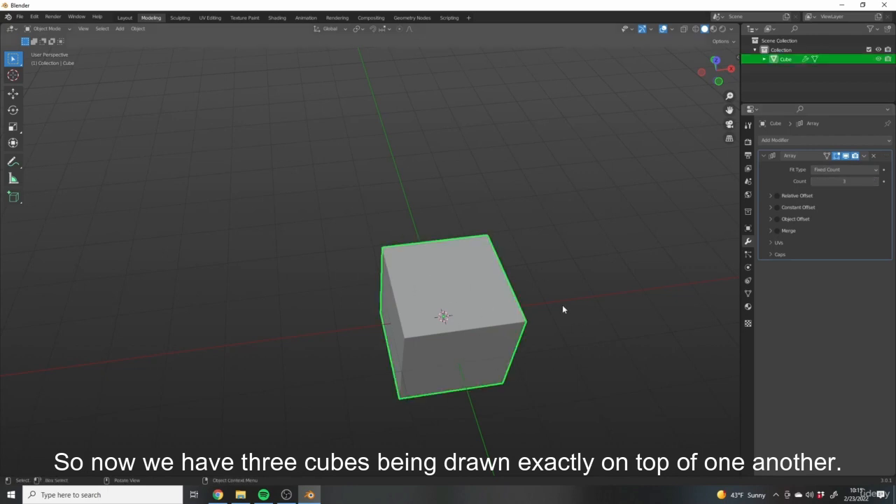
middle_drag(565, 310, 560, 280)
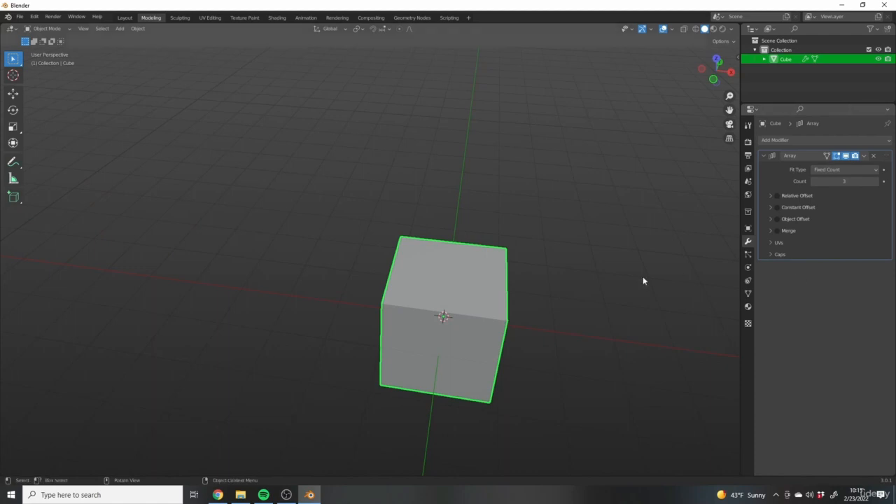
click(774, 220)
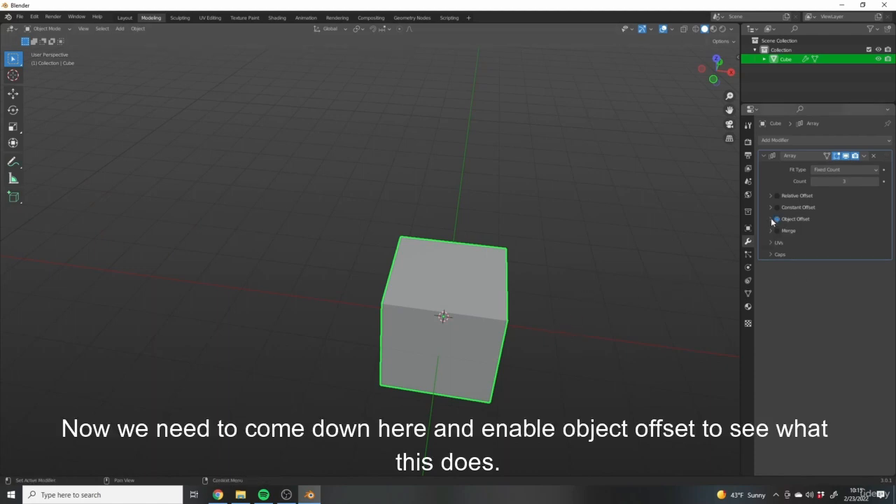
click(770, 219)
middle_drag(544, 335, 516, 266)
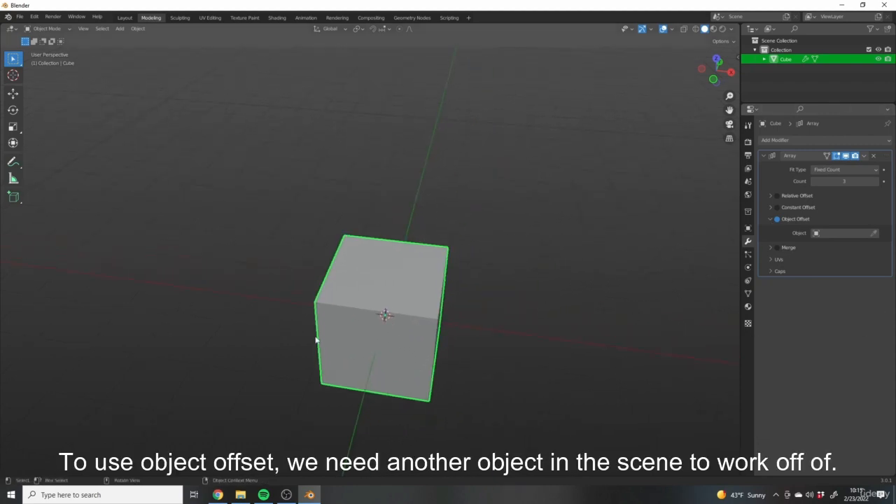
scroll(479, 307, down, 2)
shift+middle_drag(456, 306, 461, 255)
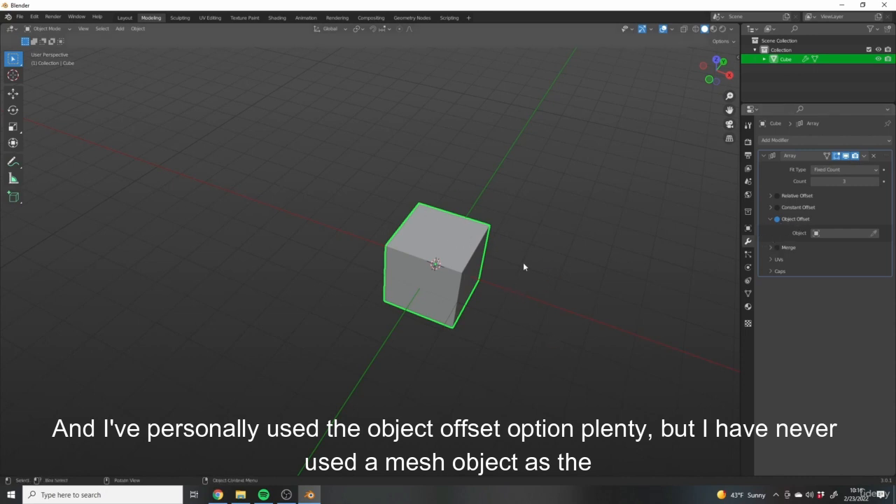
- Hide the cube in the viewport
middle_drag(482, 241, 459, 239)
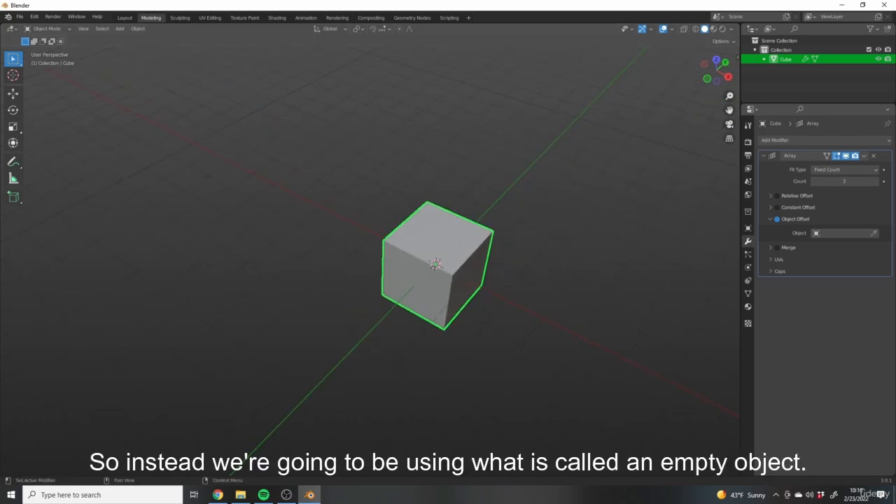
shift+middle_drag(543, 245, 576, 240)
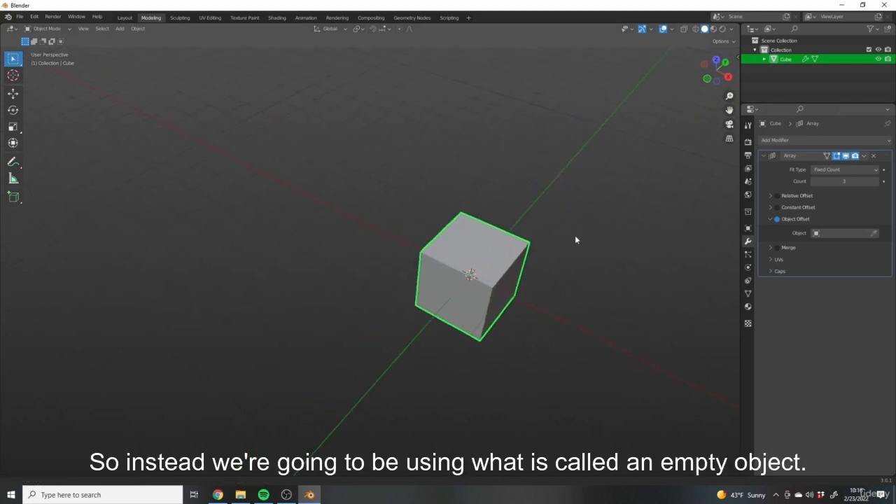
click(879, 59)
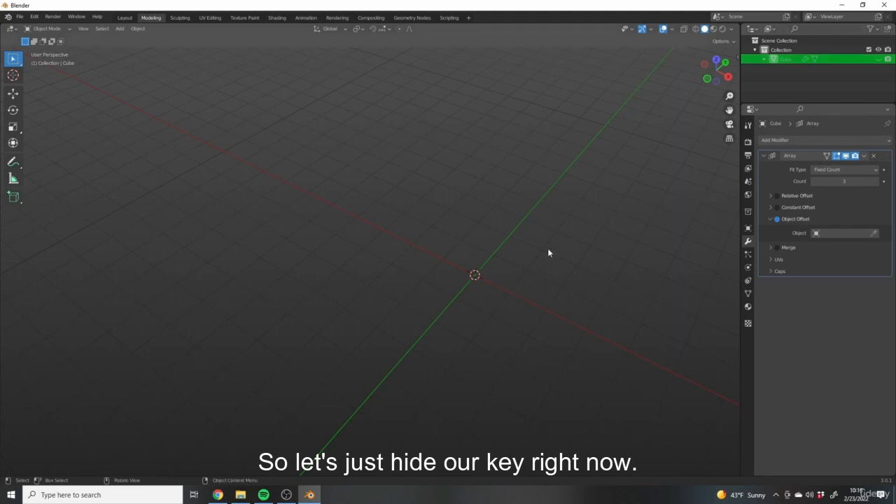
- Add a Plain Axes empty object to the scene at the world origin
middle_drag(460, 283, 534, 294)
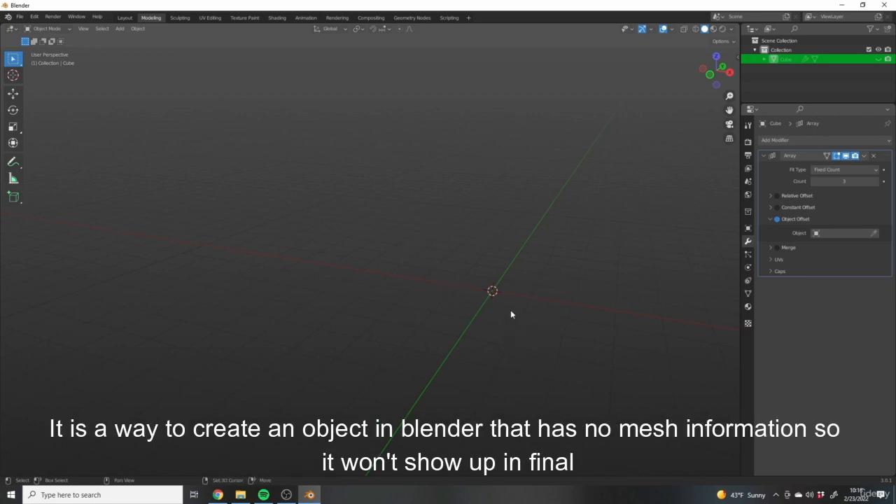
mouse_move(511, 310)
middle_down()
mouse_move(565, 314)
mouse_move(516, 300)
middle_up()
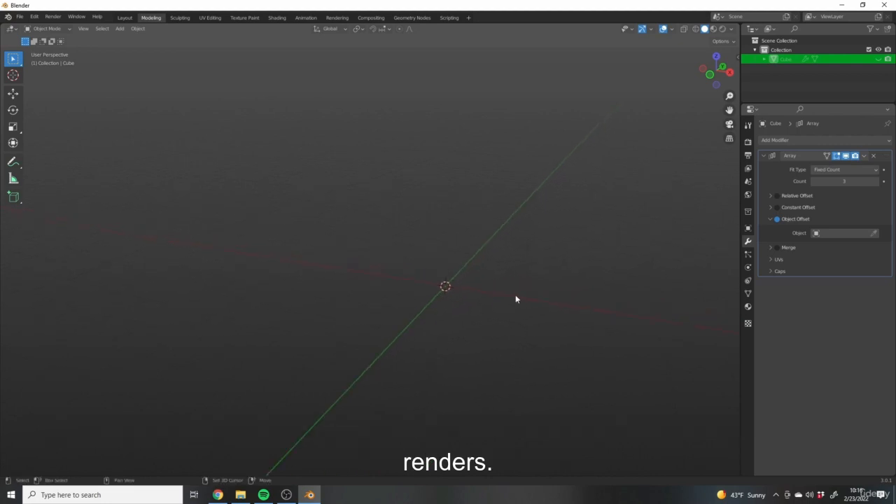
middle_drag(620, 270, 608, 276)
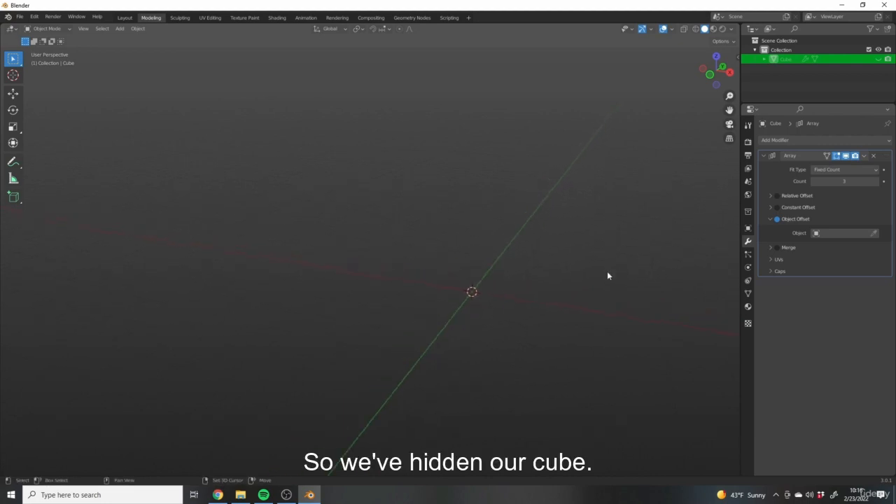
middle_drag(514, 284, 436, 259)
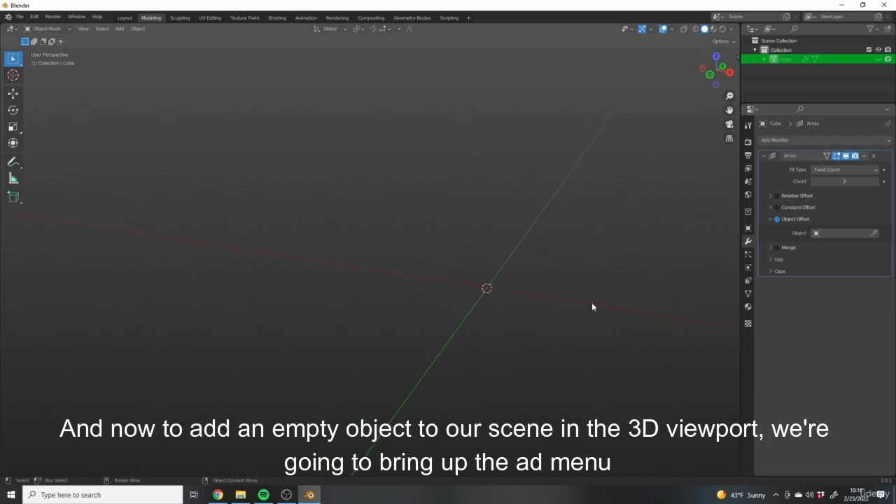
middle_drag(506, 257, 498, 296)
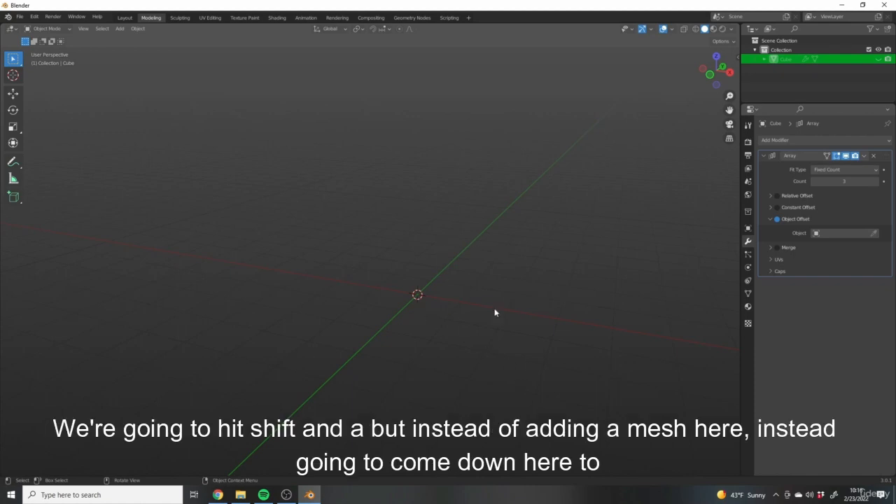
key(shift+a)
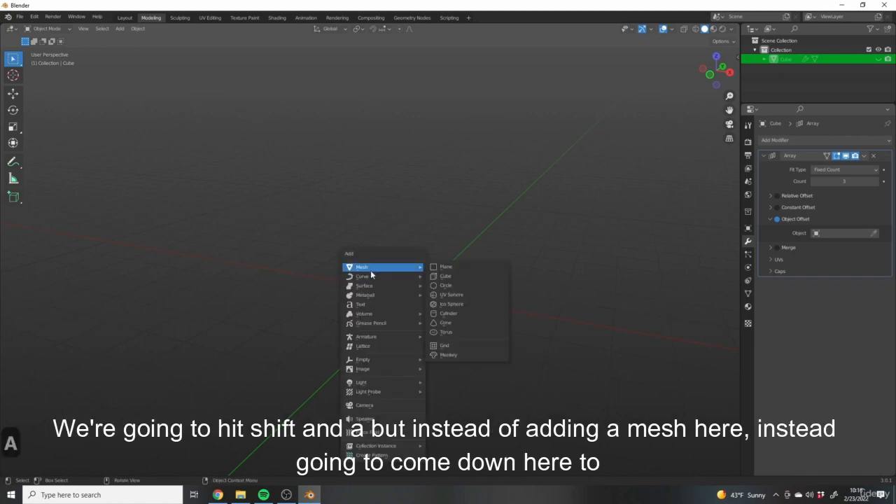
mouse_move(361, 363)
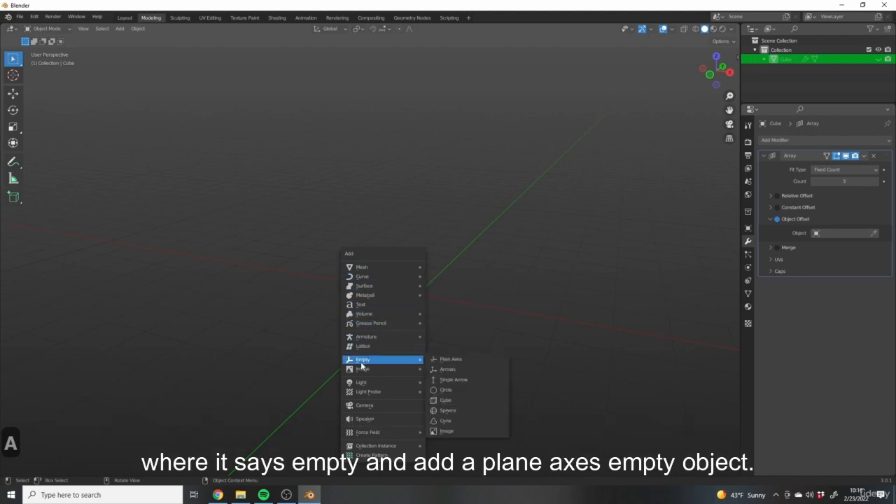
click(471, 361)
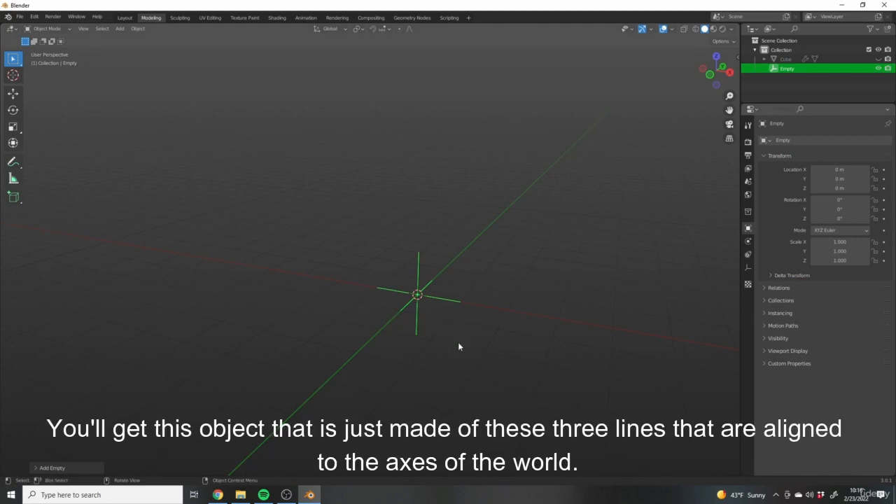
- Try to enter Edit Mode on the empty and check which interaction modes it offers, staying in Object Mode
scroll(458, 342, up, 1)
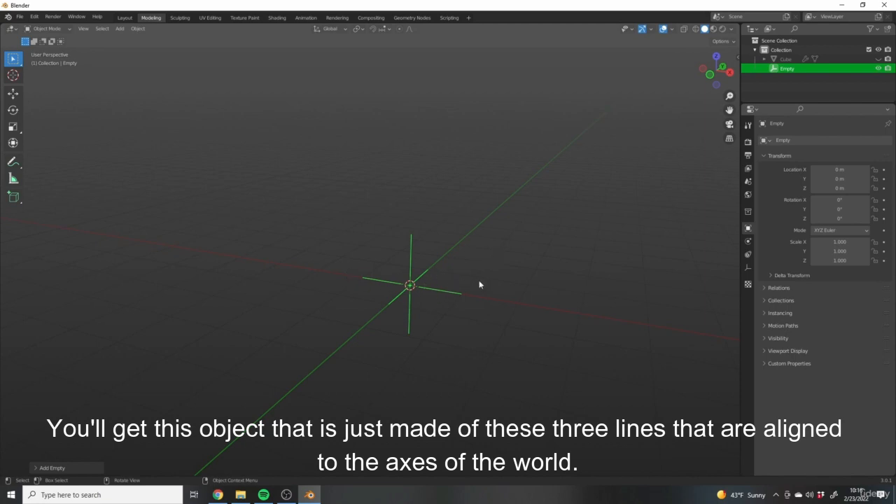
mouse_move(479, 285)
middle_down()
mouse_move(378, 294)
mouse_move(526, 280)
mouse_move(455, 302)
mouse_move(500, 306)
mouse_move(532, 285)
mouse_move(574, 310)
mouse_move(472, 290)
middle_up()
key(Tab)
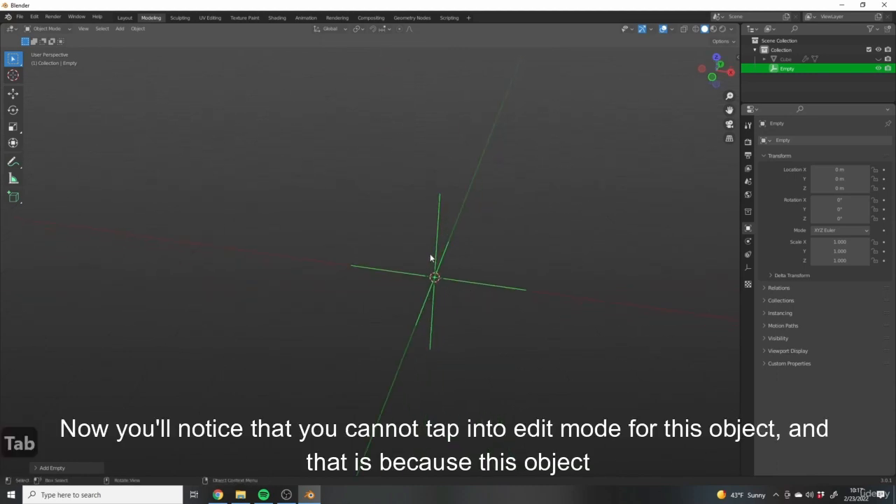
click(418, 252)
click(434, 274)
click(59, 30)
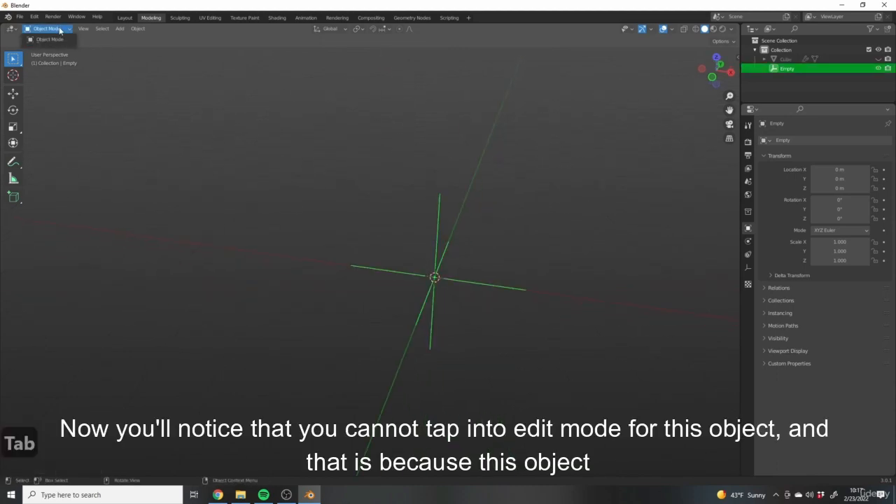
click(58, 39)
middle_drag(570, 296, 532, 327)
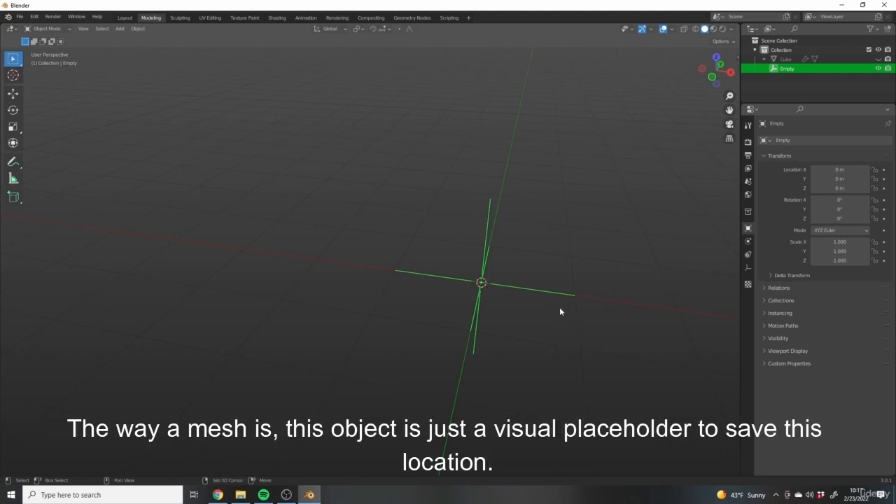
- Unhide the cube in the viewport and select it
shift+middle_drag(559, 307, 541, 305)
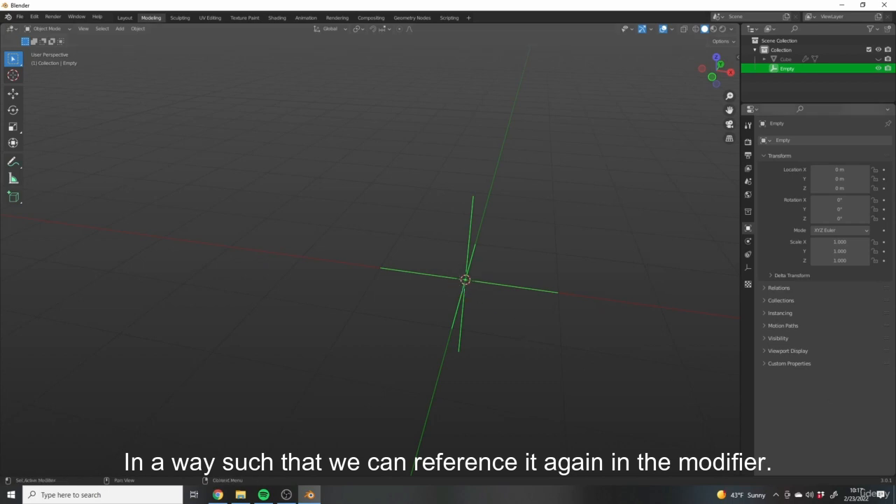
middle_drag(455, 227, 603, 210)
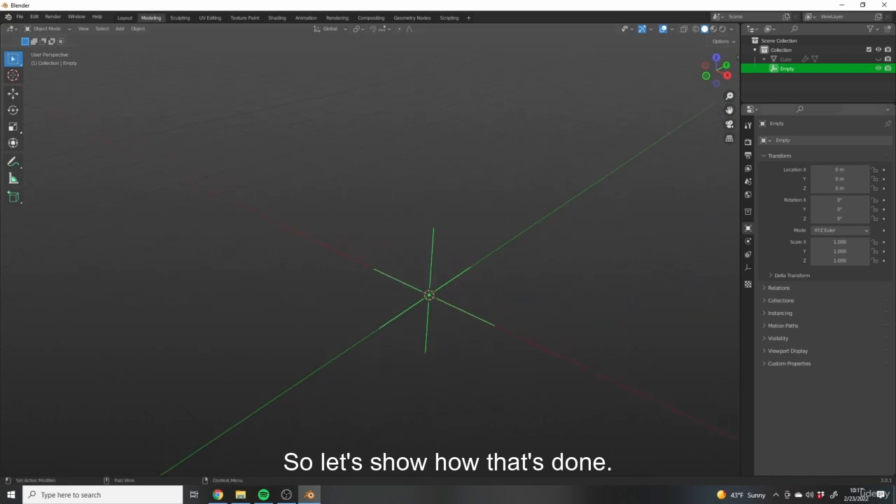
click(878, 59)
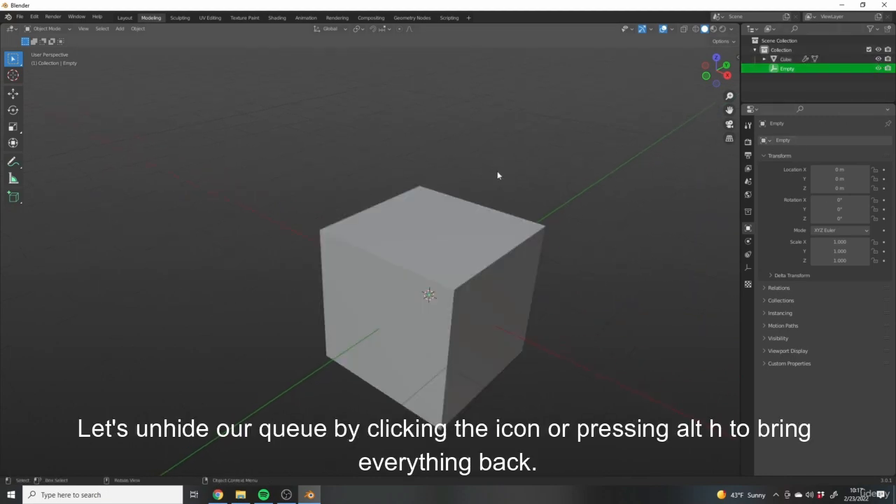
click(448, 278)
scroll(448, 277, down, 3)
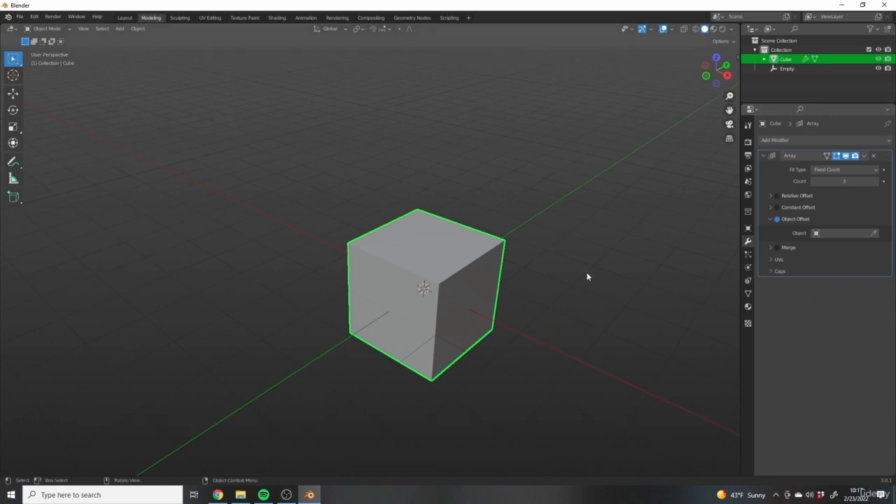
- Move the cube along the negative global Y axis, clear of the empty at the world origin
mouse_move(490, 253)
middle_down()
mouse_move(528, 274)
mouse_move(507, 253)
middle_up()
scroll(509, 248, up, 1)
shift+middle_drag(538, 213, 564, 214)
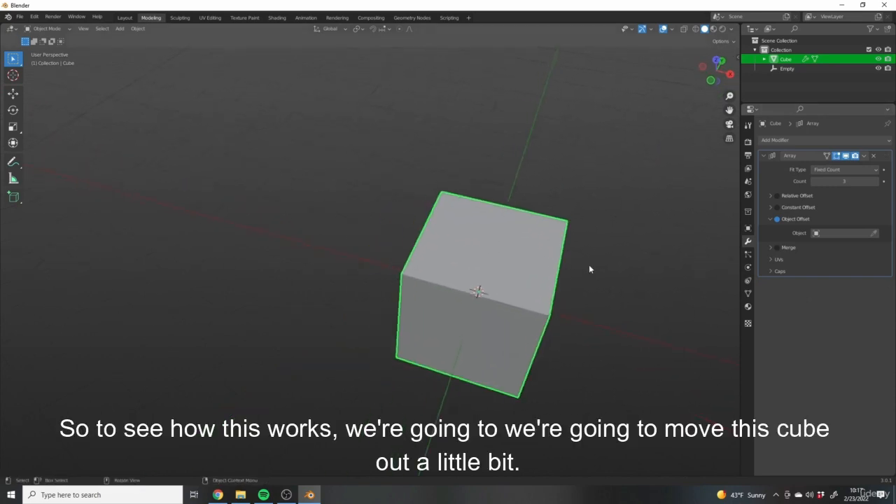
scroll(528, 247, down, 1)
shift+middle_drag(515, 260, 486, 271)
scroll(504, 238, down, 4)
key(g)
key(y)
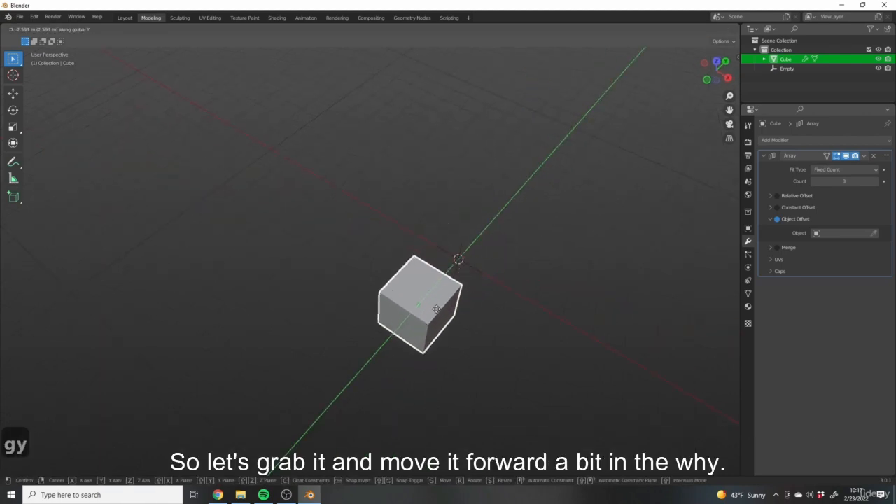
click(404, 330)
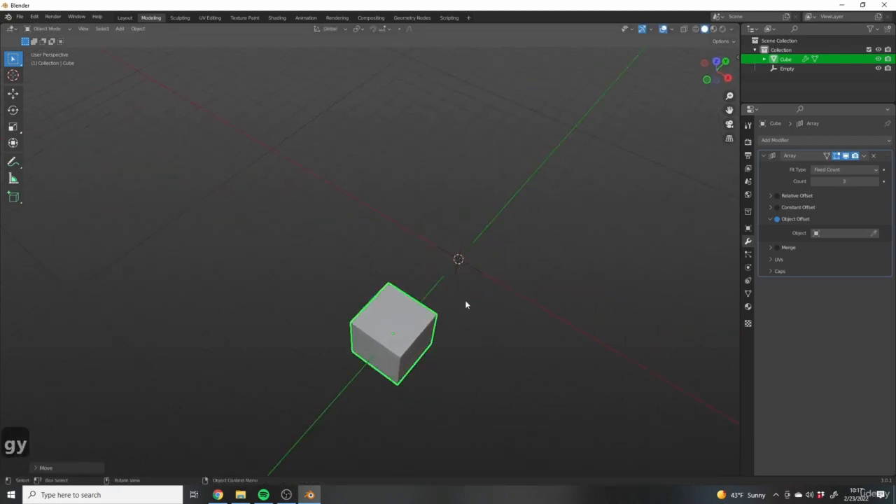
- Assign the empty as the Object Offset target of the cube's Array modifier, sampling it from the 3D viewport
scroll(518, 255, up, 2)
shift+middle_drag(336, 343, 382, 323)
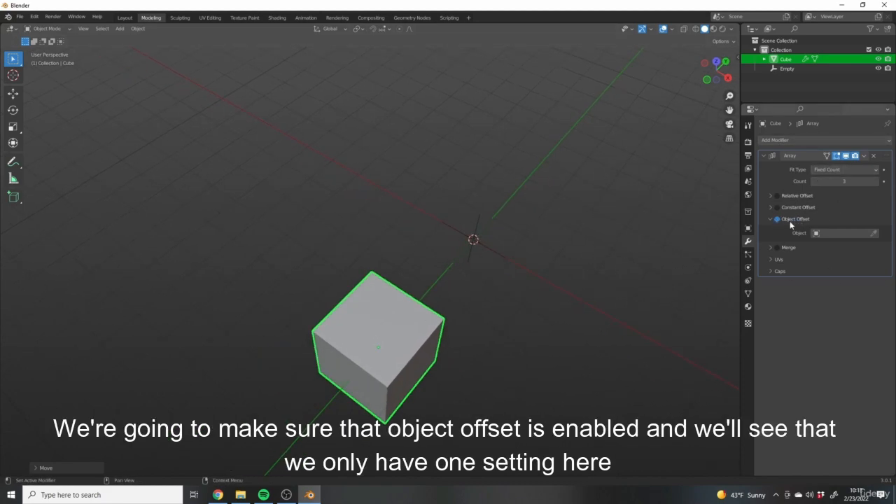
scroll(525, 273, up, 5)
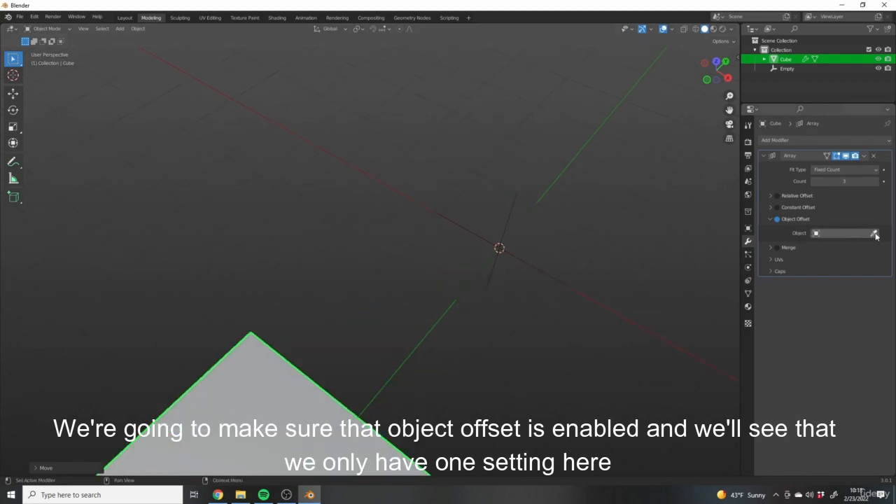
shift+middle_drag(635, 250, 593, 280)
scroll(591, 280, down, 3)
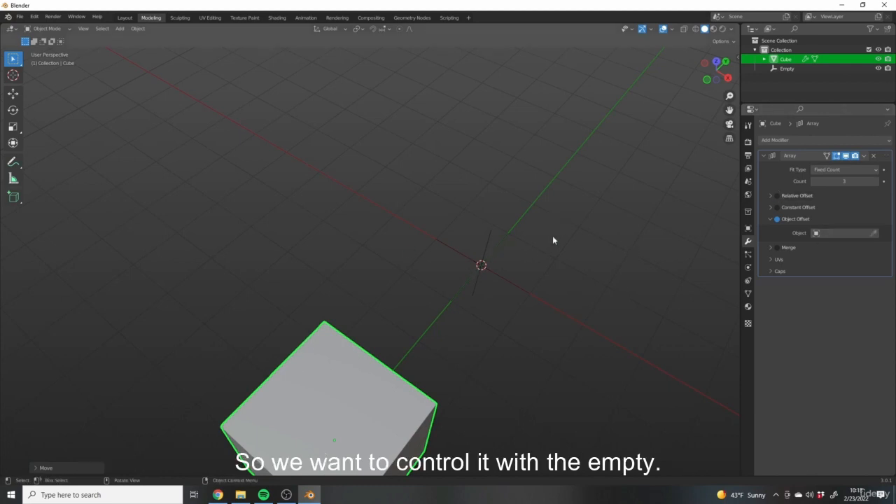
click(492, 236)
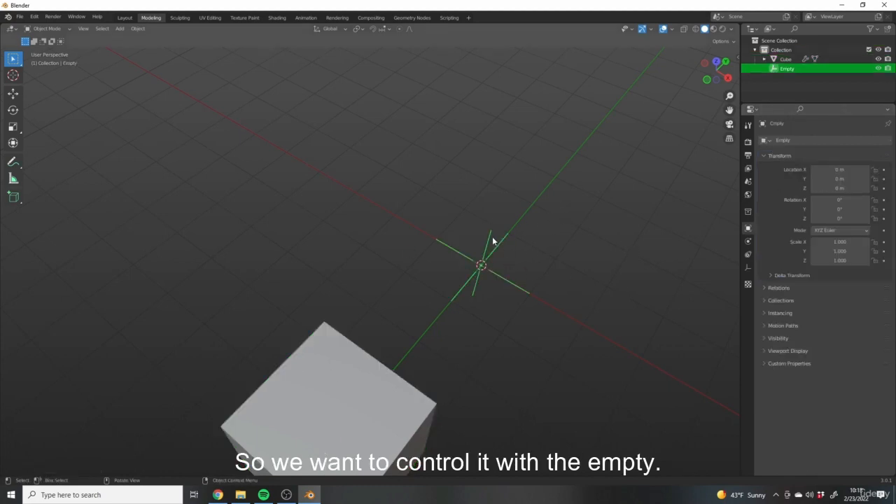
click(345, 367)
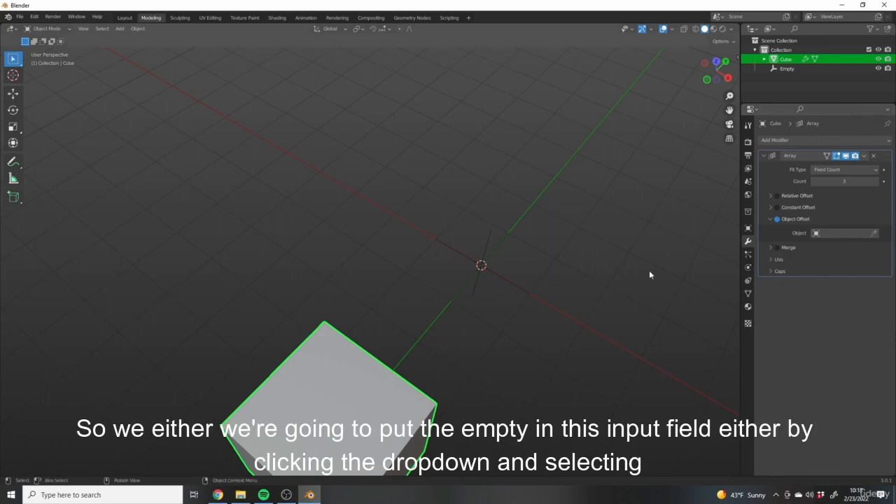
click(819, 233)
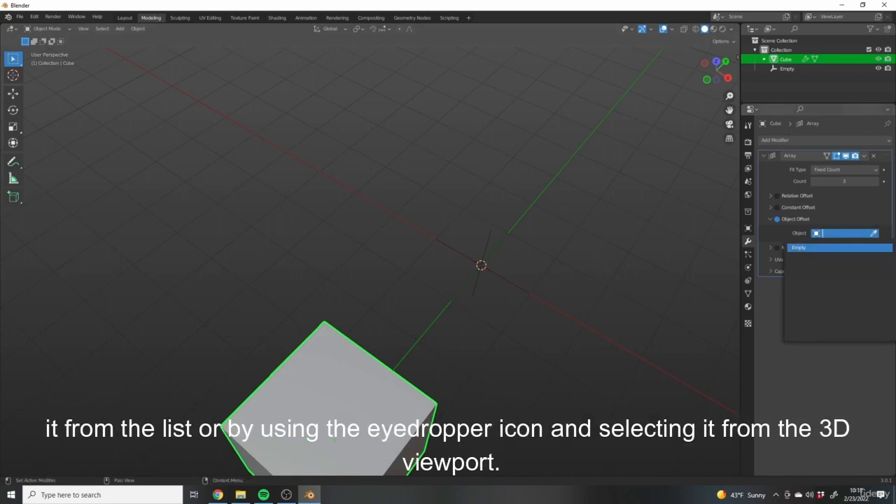
click(882, 215)
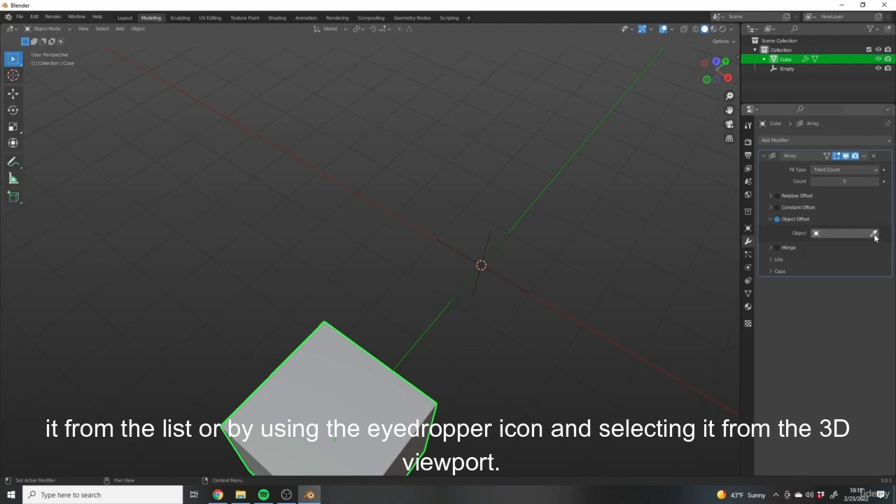
click(875, 236)
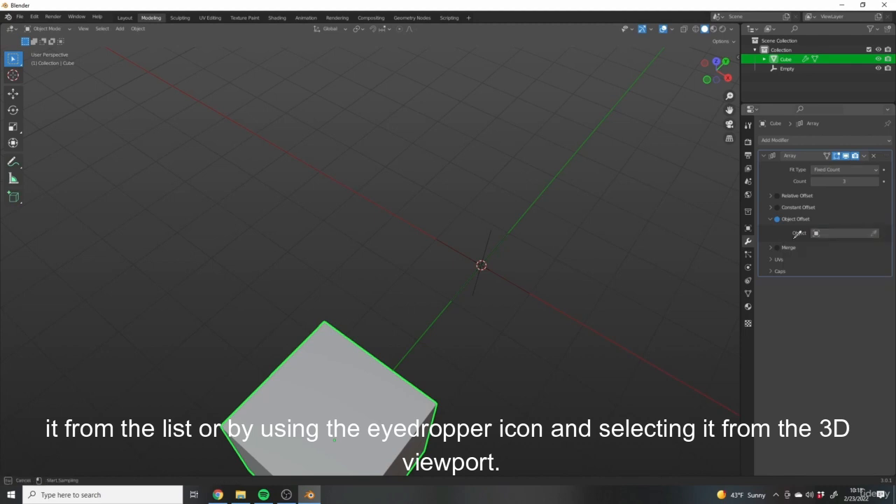
click(482, 262)
scroll(616, 254, down, 4)
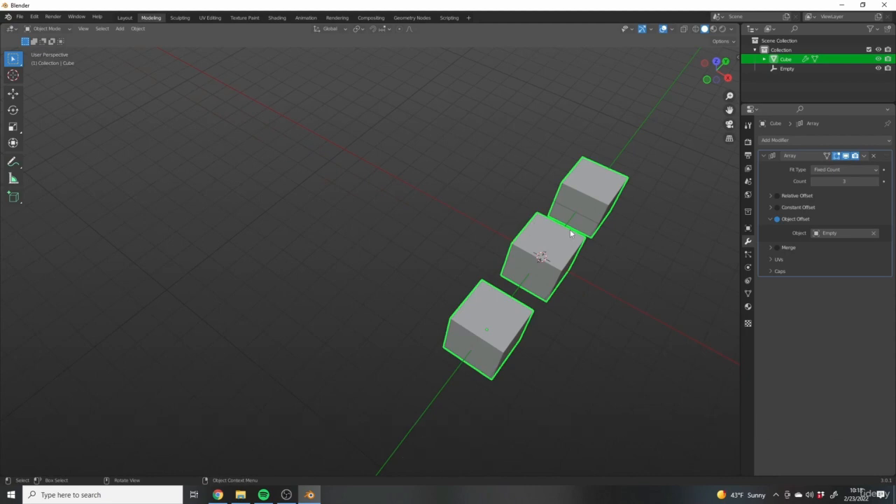
- Select the empty and try moving it freely to see how the arrayed cubes respond, cancelling the move
middle_drag(708, 294, 664, 286)
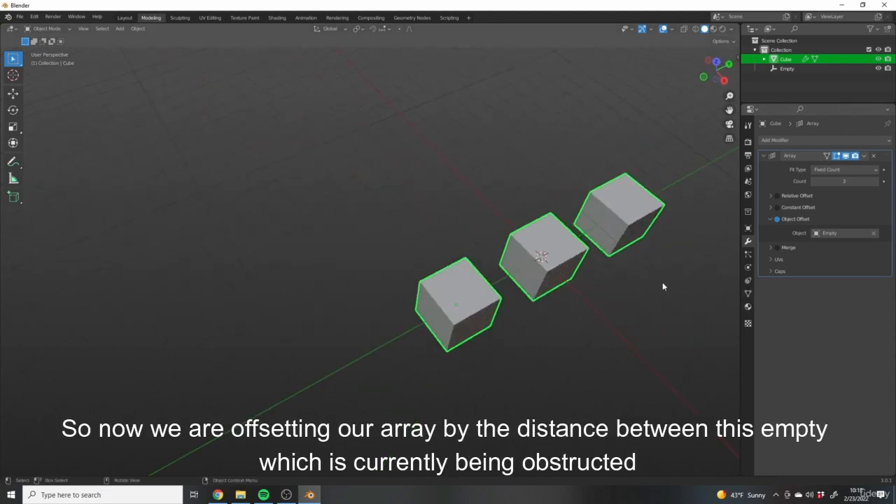
middle_drag(587, 271, 523, 271)
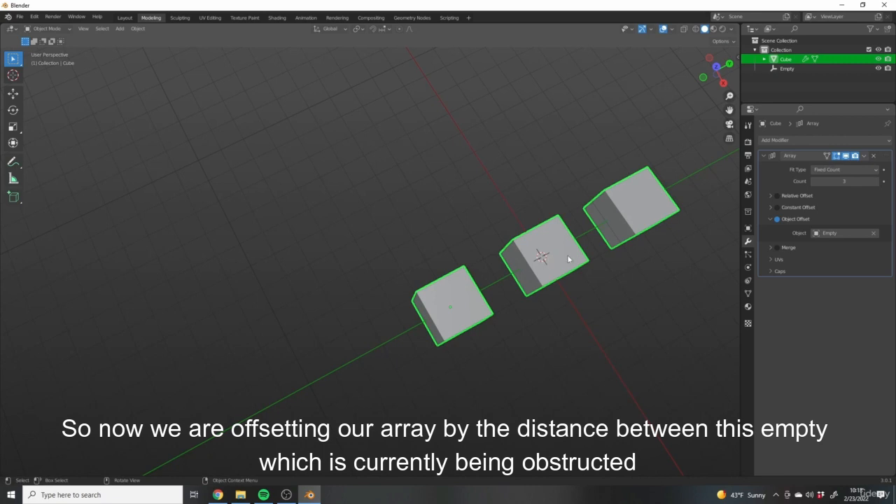
middle_drag(518, 255, 528, 274)
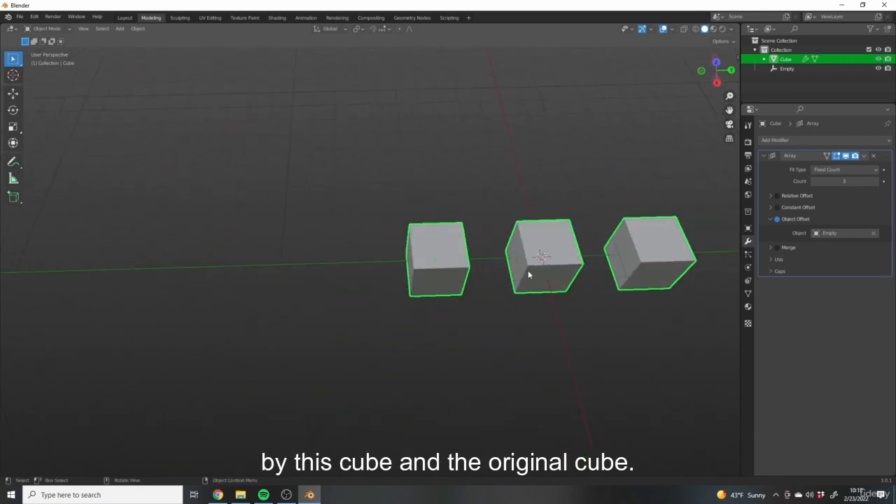
middle_drag(446, 289, 488, 298)
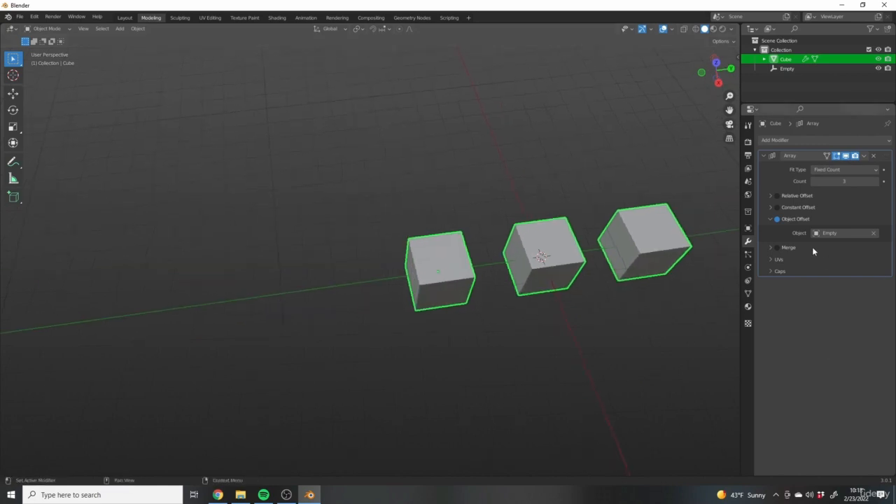
middle_drag(522, 181, 552, 199)
click(788, 69)
middle_drag(458, 224, 522, 231)
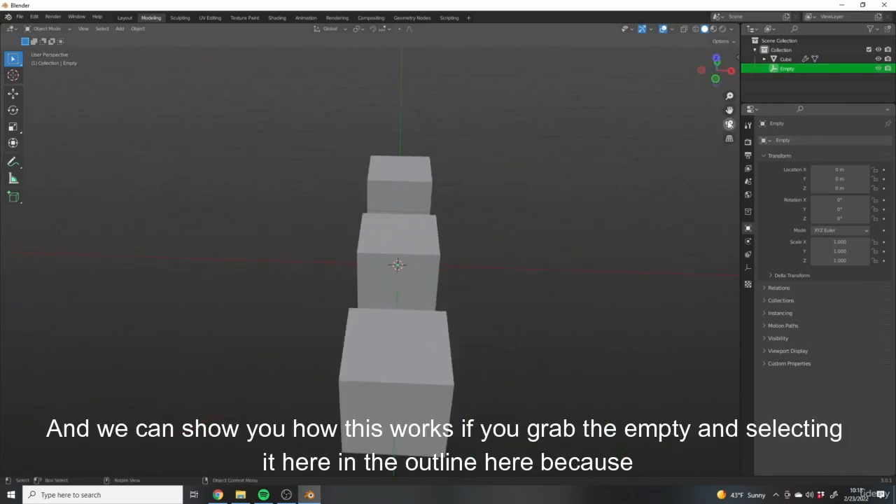
shift+middle_drag(729, 124, 759, 114)
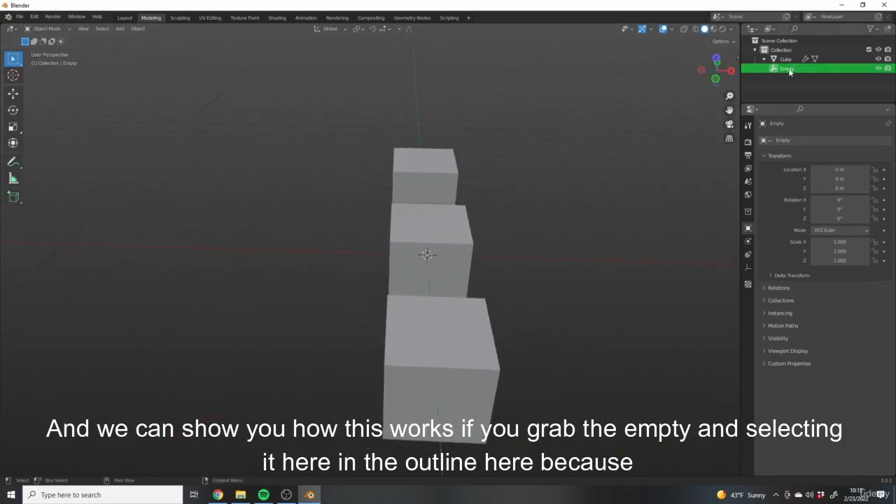
middle_drag(470, 230, 502, 240)
key(g)
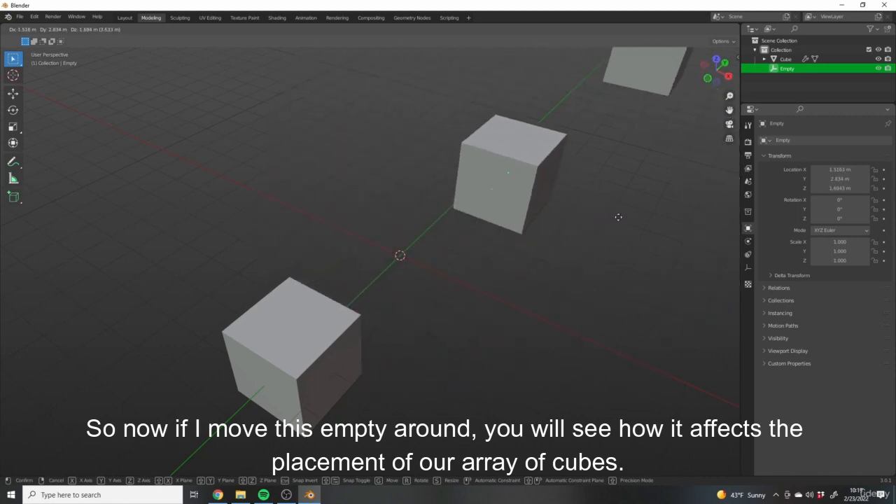
key(Escape)
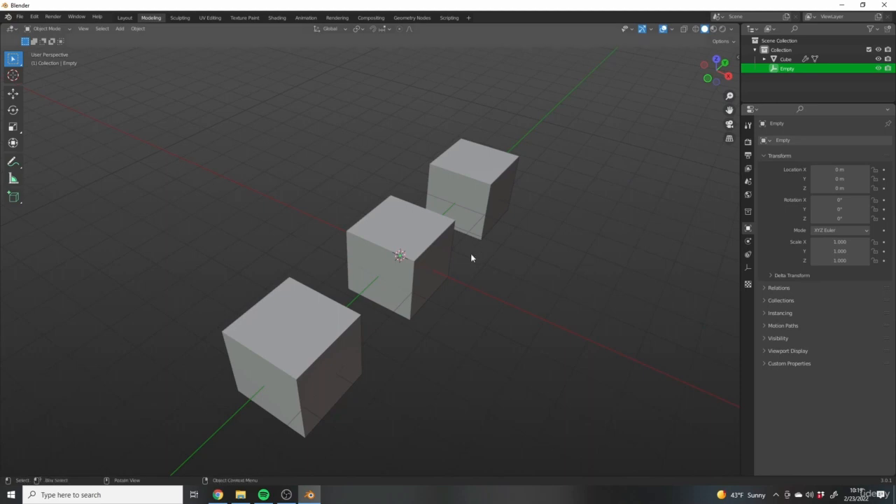
- Select the arrayed cube and compare its pivot point with the empty's position
shift+middle_drag(440, 261, 458, 260)
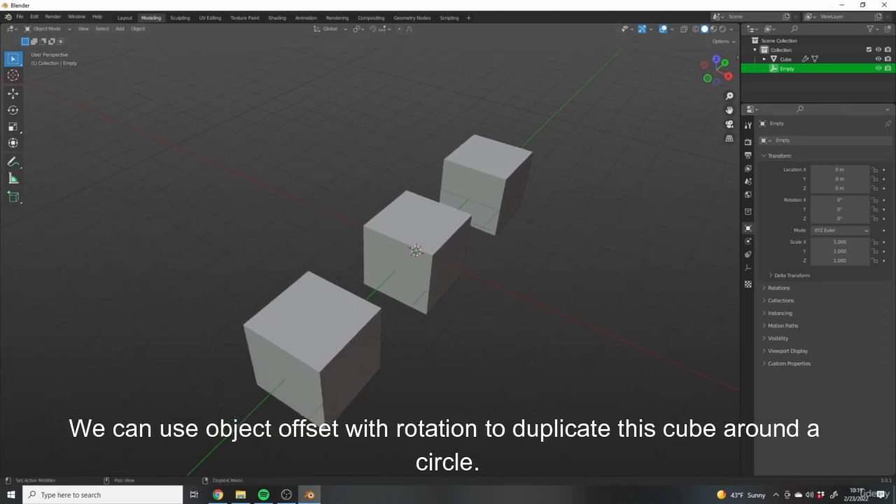
scroll(388, 270, down, 4)
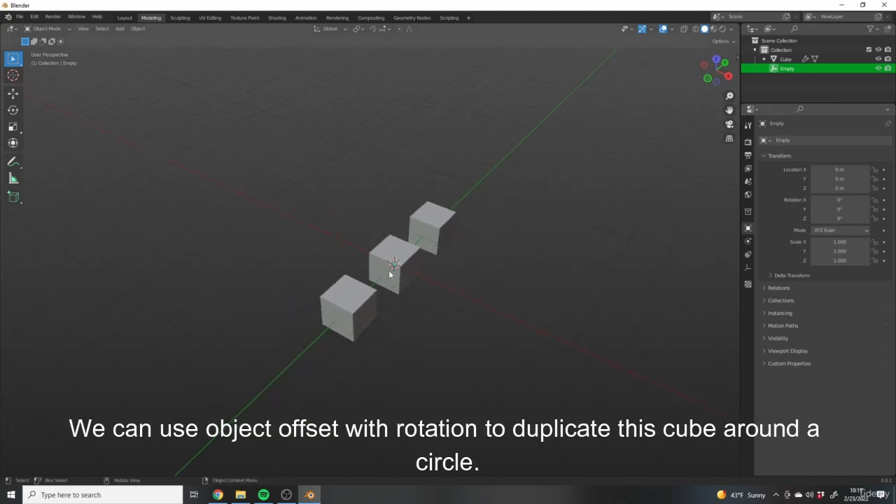
middle_drag(389, 270, 408, 271)
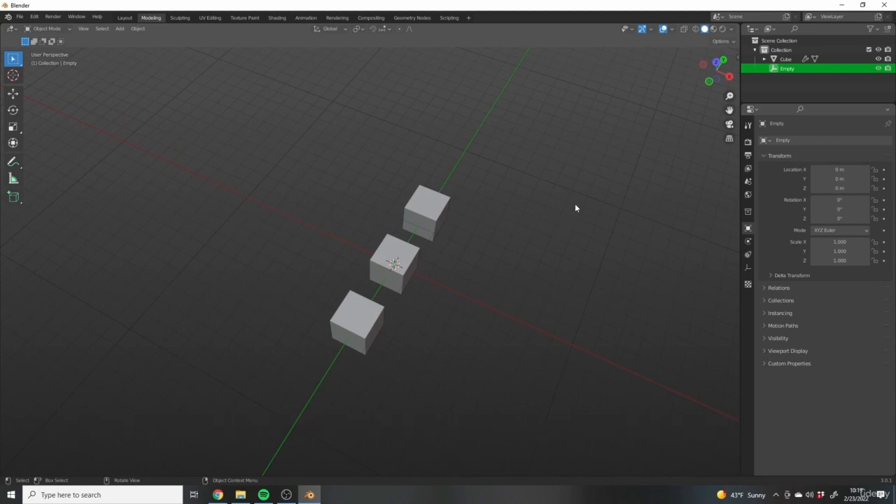
middle_drag(576, 205, 484, 189)
scroll(413, 206, up, 2)
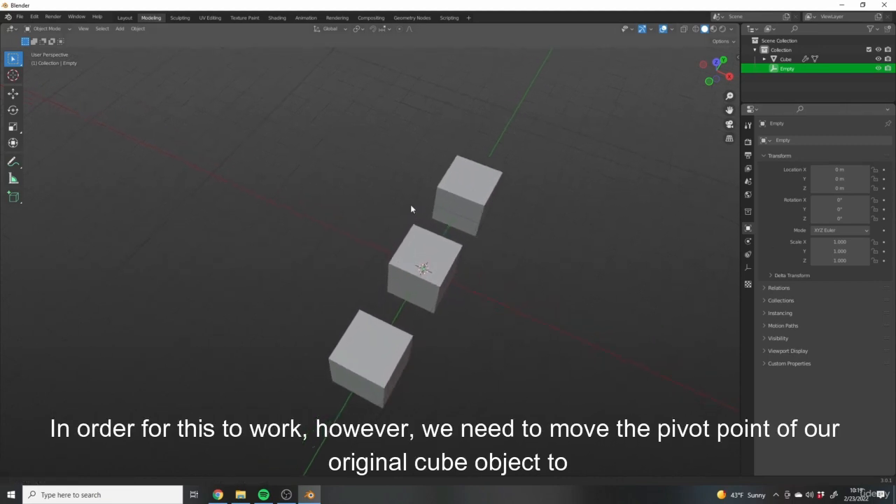
click(432, 244)
middle_drag(431, 244, 453, 270)
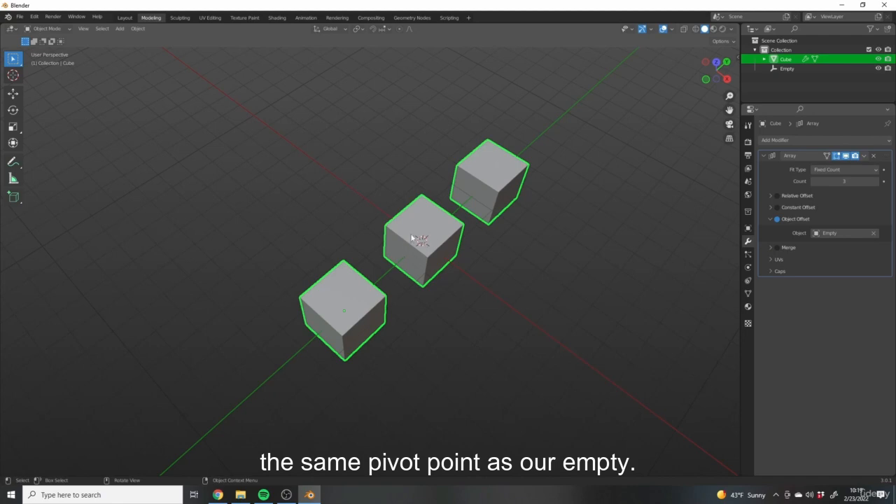
middle_drag(472, 254, 411, 281)
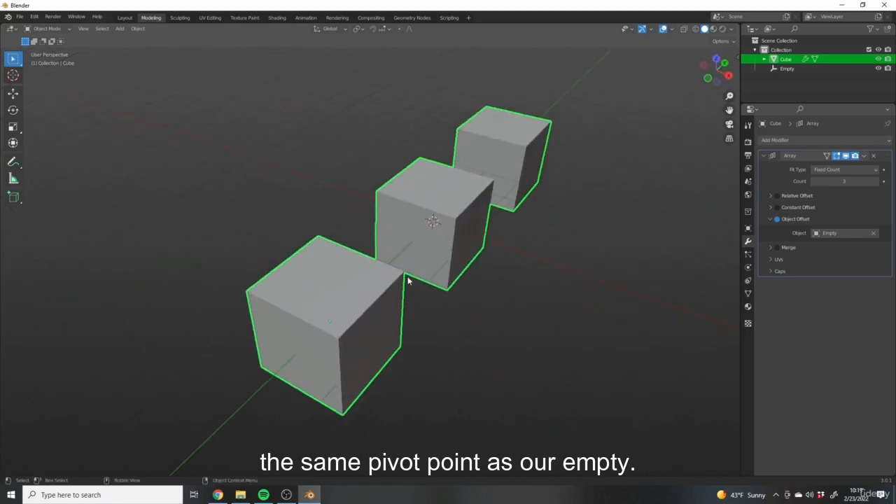
- Hide the cube temporarily to select and examine the empty at the world origin, and show the cube again
click(878, 59)
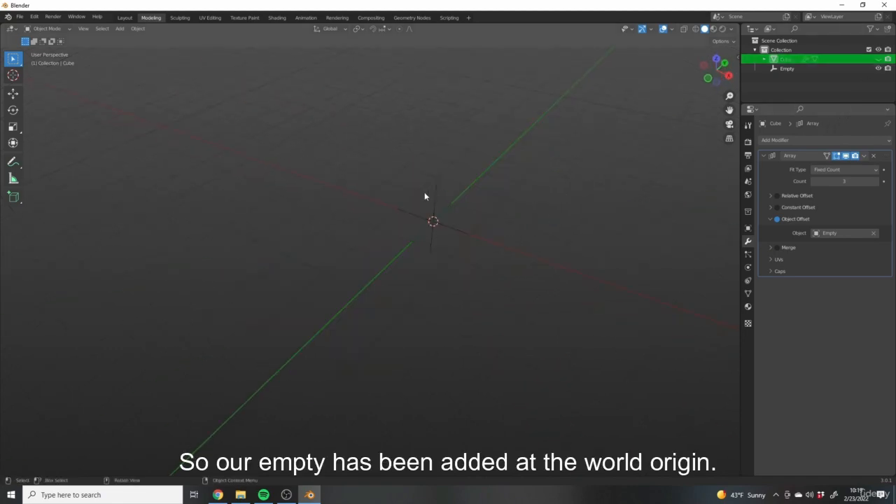
click(433, 197)
middle_drag(378, 212, 490, 231)
click(878, 59)
middle_drag(616, 224, 567, 249)
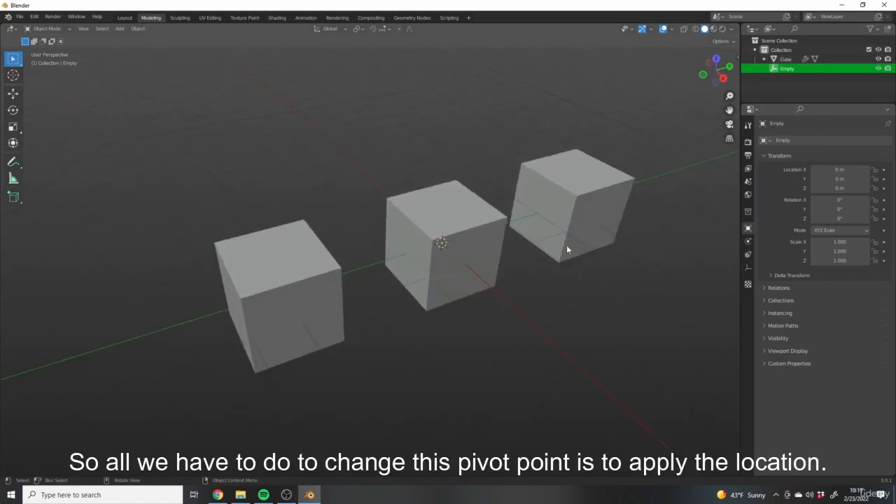
- Select the arrayed cube and apply its location so that its pivot point sits at the world origin
click(319, 290)
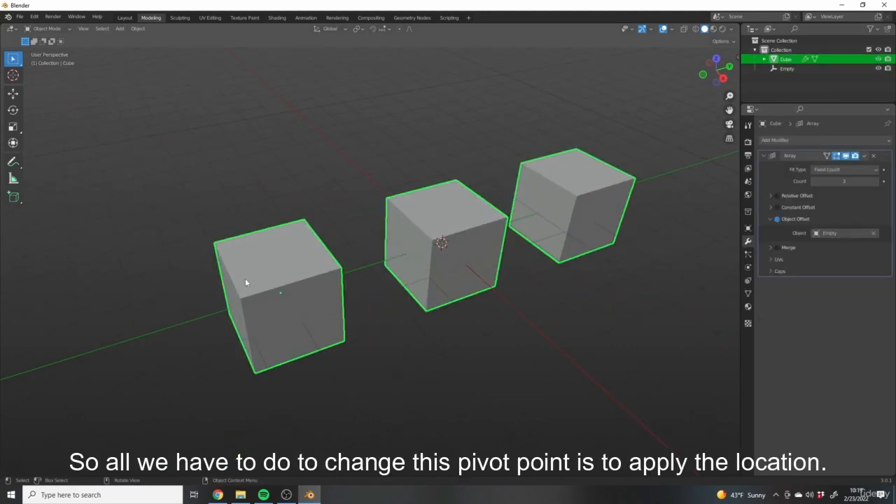
shift+middle_drag(474, 378, 490, 384)
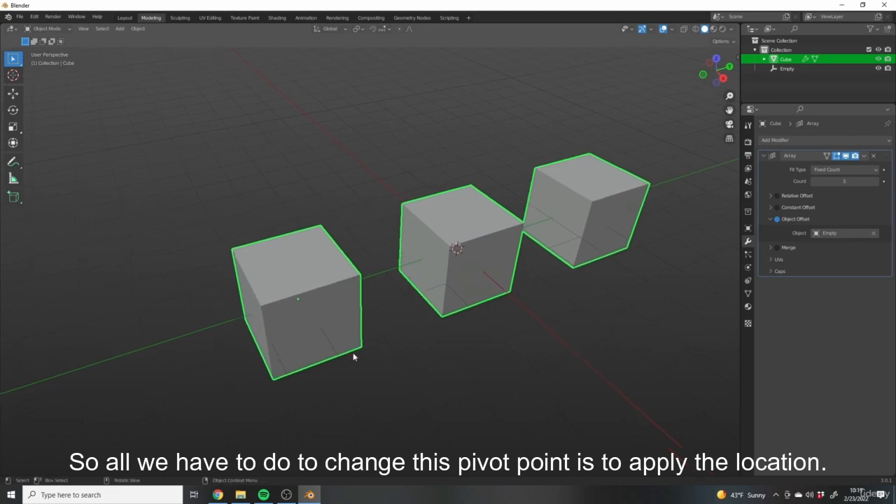
middle_drag(267, 299, 301, 256)
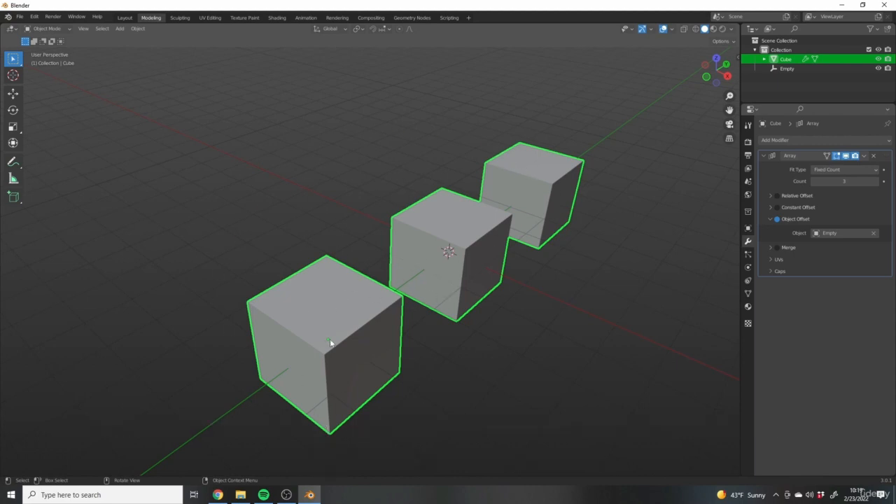
middle_drag(488, 320, 283, 322)
scroll(358, 299, down, 3)
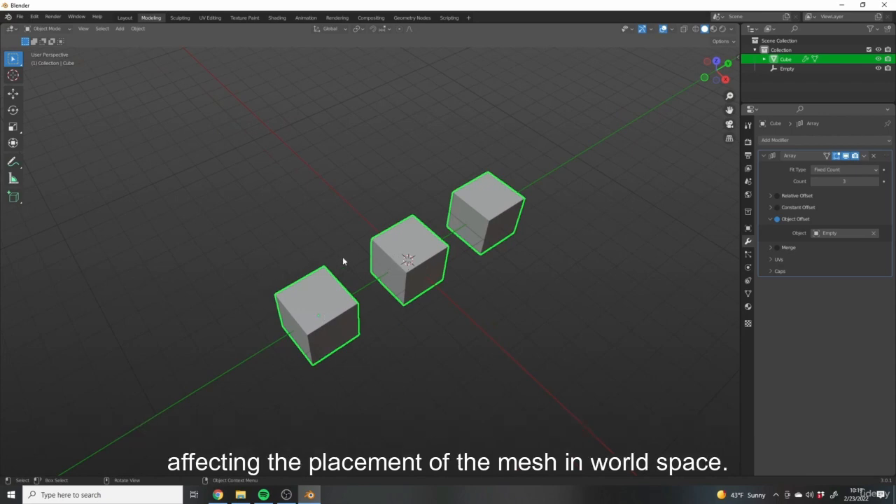
shift+middle_drag(311, 313, 329, 322)
scroll(369, 292, up, 2)
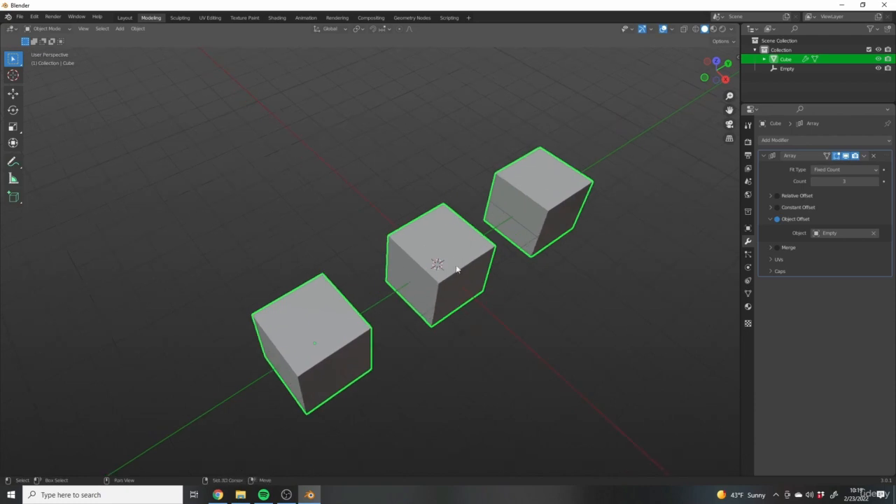
shift+middle_drag(455, 268, 454, 248)
middle_drag(377, 324, 430, 307)
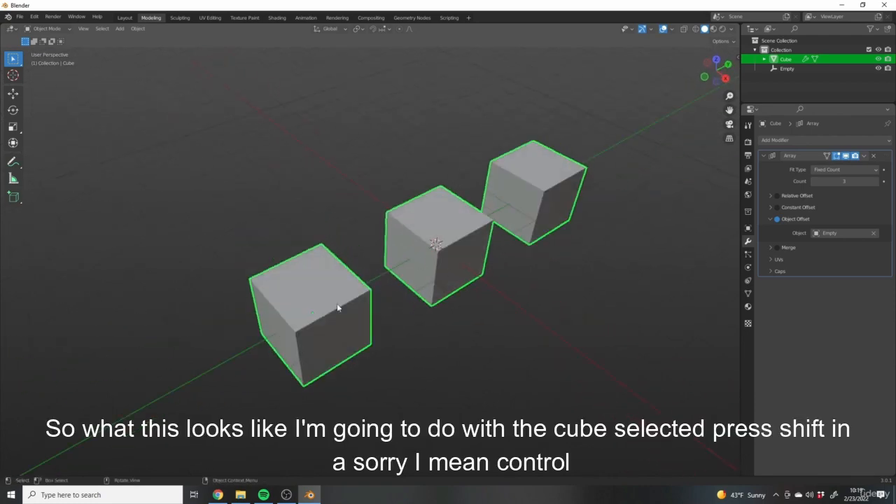
middle_drag(337, 303, 457, 299)
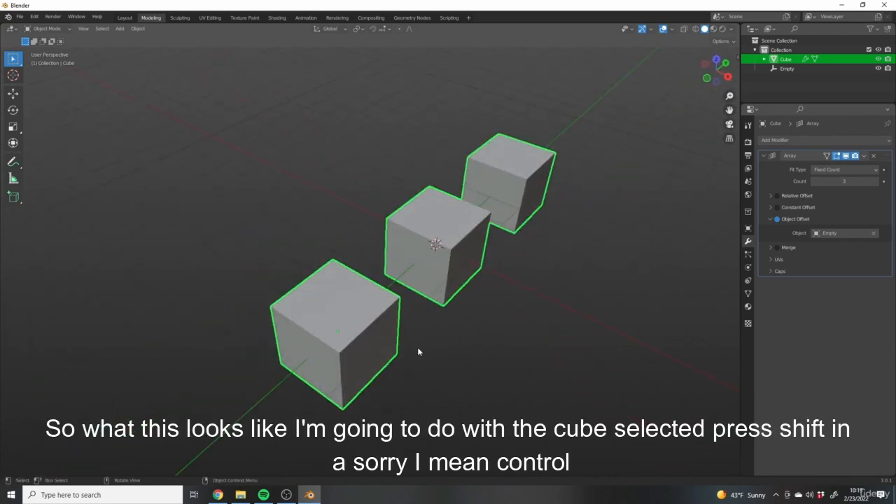
middle_drag(417, 347, 405, 297)
key(shift+a)
key(Escape)
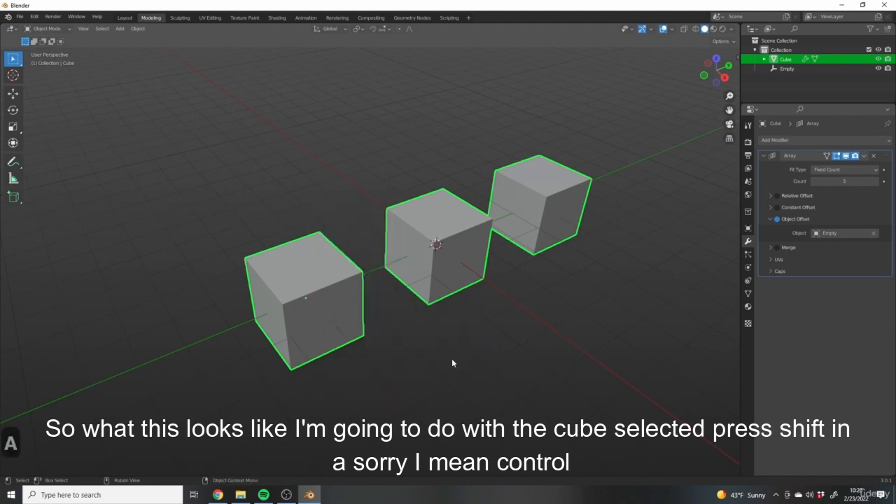
key(ctrl+a)
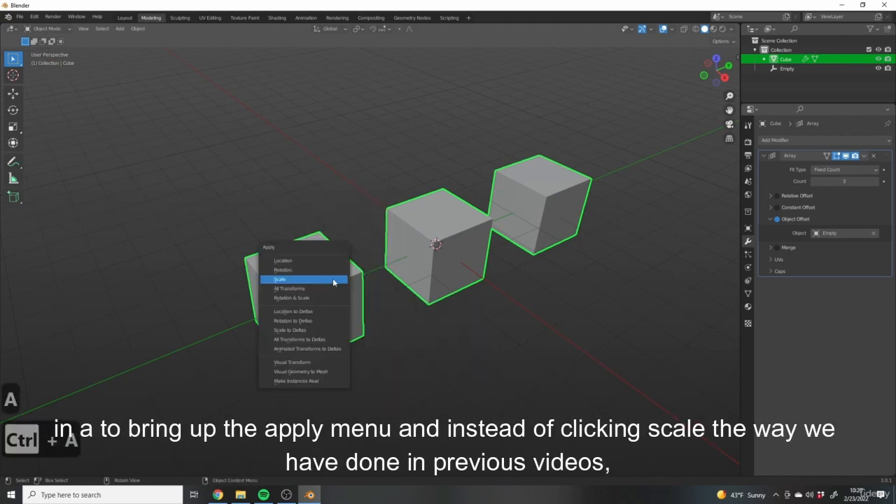
click(284, 261)
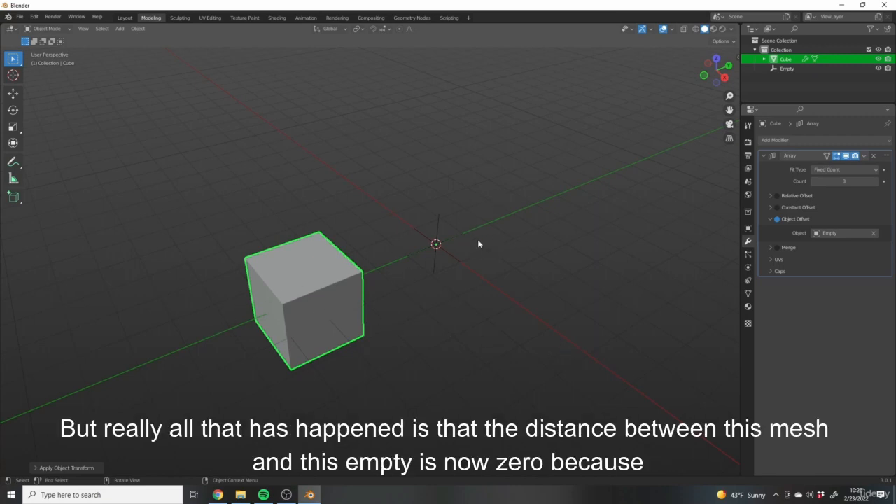
- Select the empty at the world origin and try moving it freely to separate the stacked duplicates, cancelling the move
middle_drag(511, 239, 342, 268)
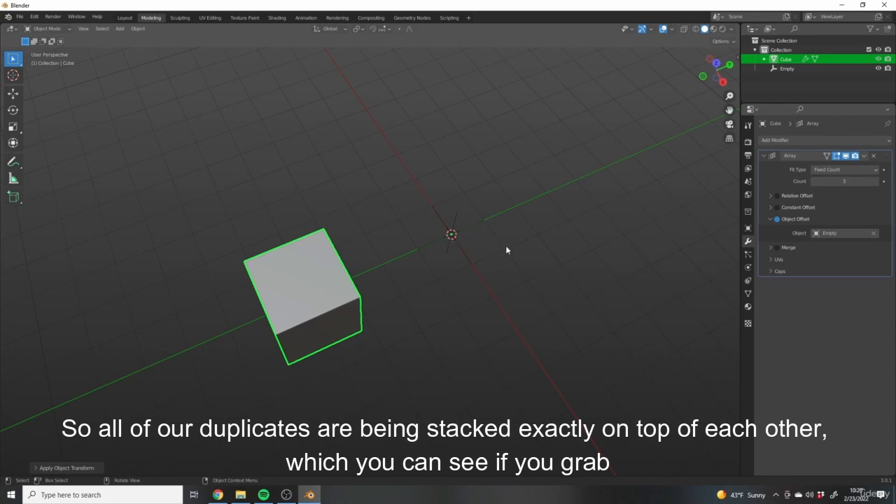
click(452, 234)
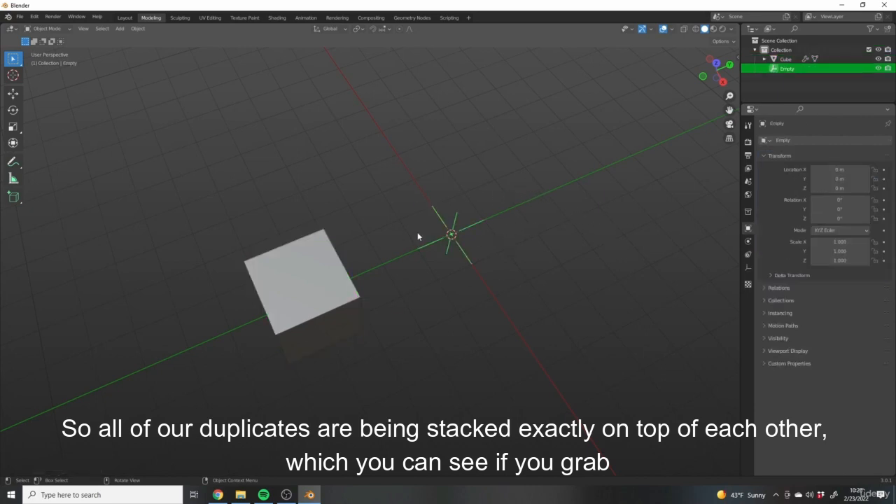
key(g)
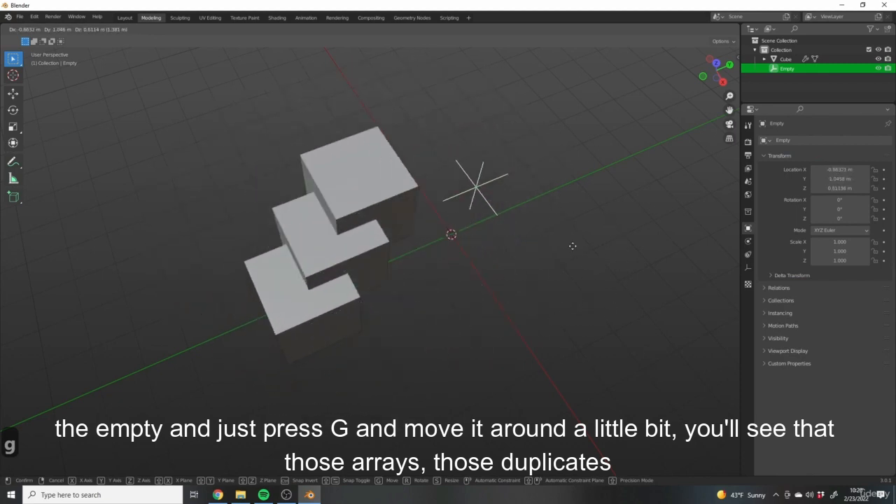
right_click(560, 290)
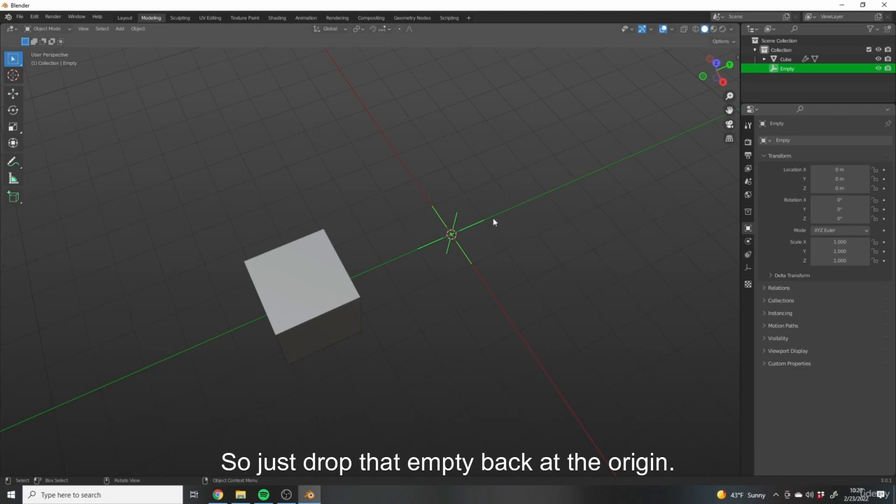
- Rotate the empty about -89° around the global Z axis to spread the duplicates around the origin
shift+middle_drag(475, 214, 519, 236)
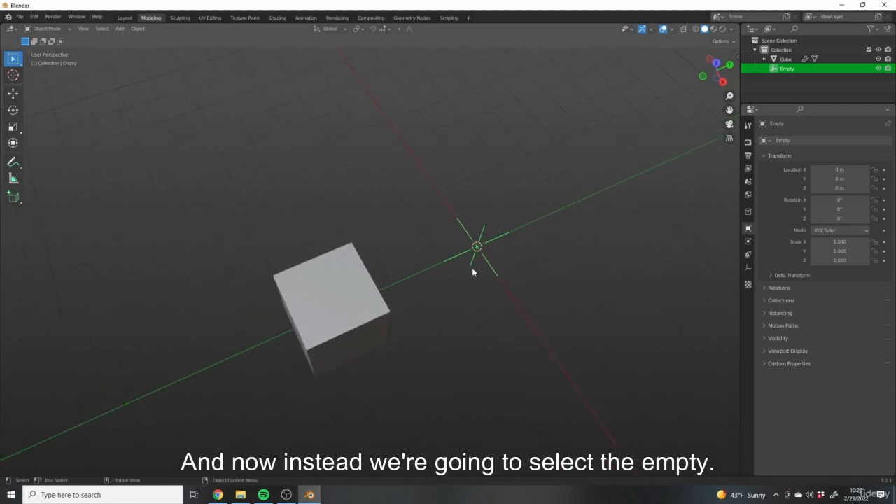
key(r)
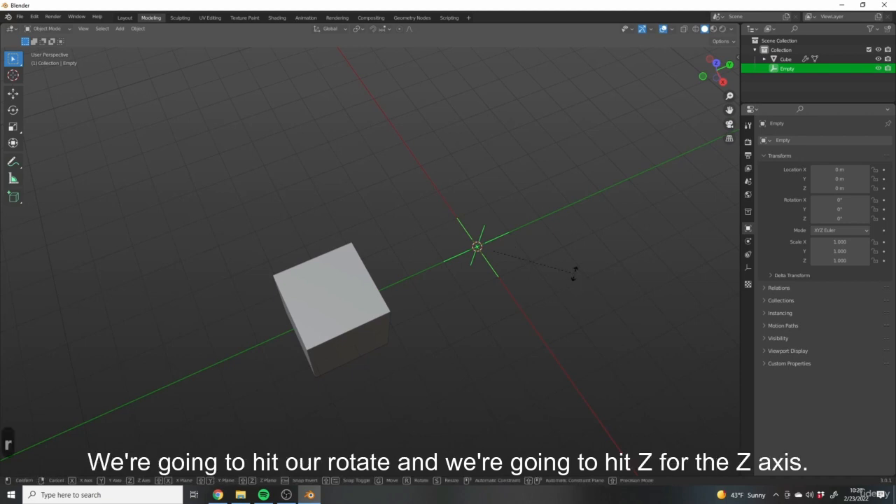
key(z)
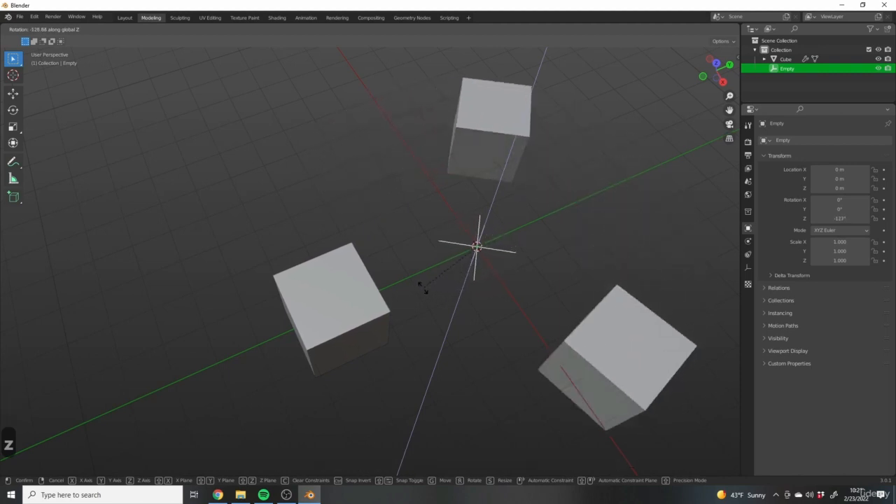
click(470, 273)
- Select the arrayed cube and increase its Array modifier count to 6
click(598, 224)
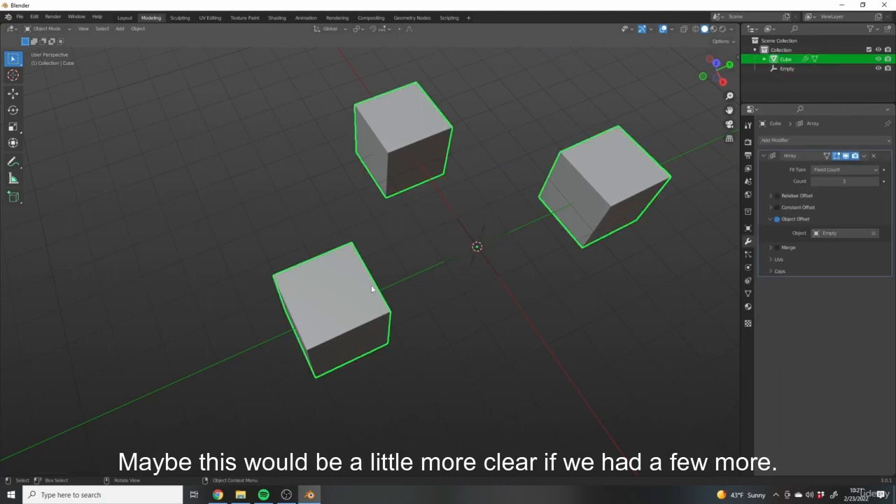
click(875, 181)
click(875, 182)
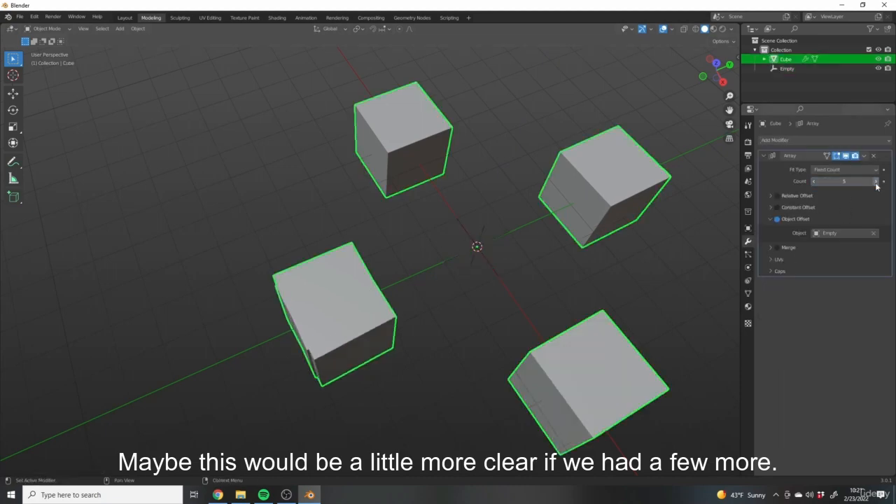
click(875, 181)
- Select the empty and rotate it around the global Z axis to a Z rotation of about -61°, spacing the cubes in a ring
click(485, 239)
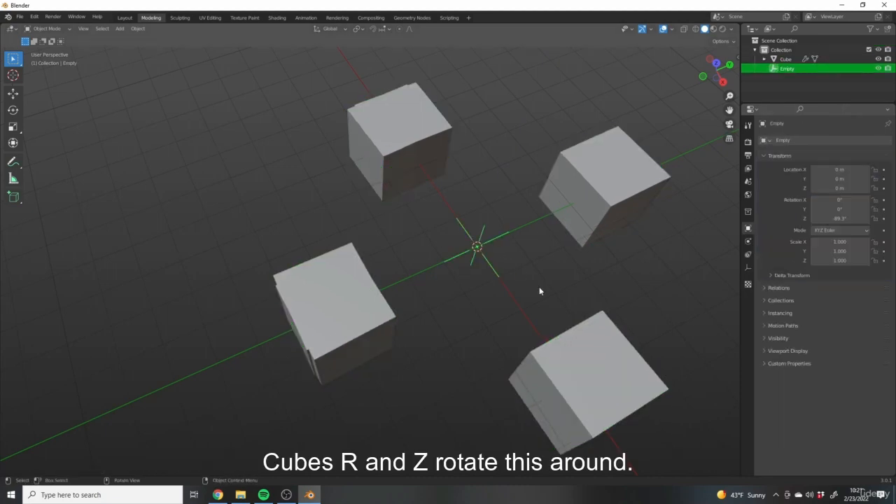
key(r)
key(z)
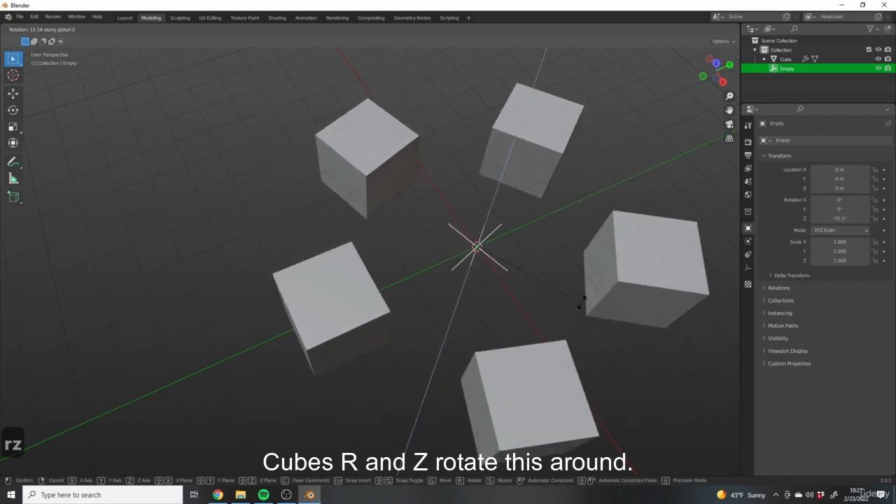
click(581, 283)
scroll(581, 283, down, 3)
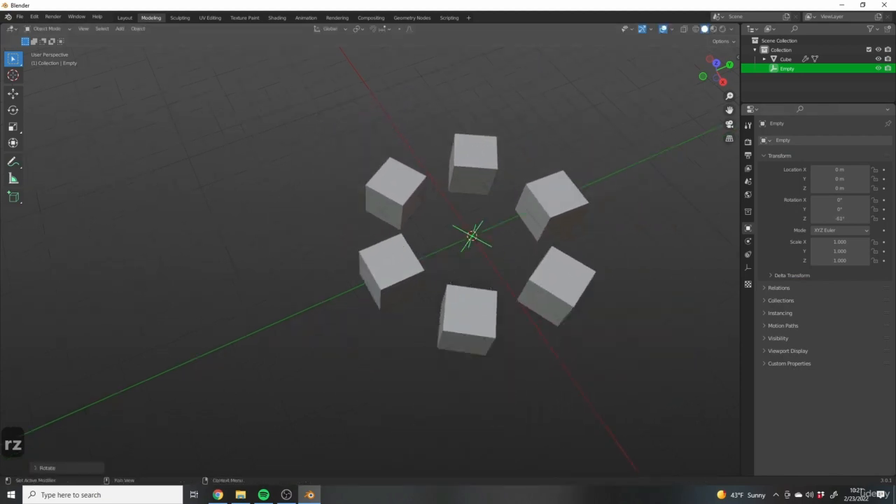
middle_drag(488, 254, 486, 287)
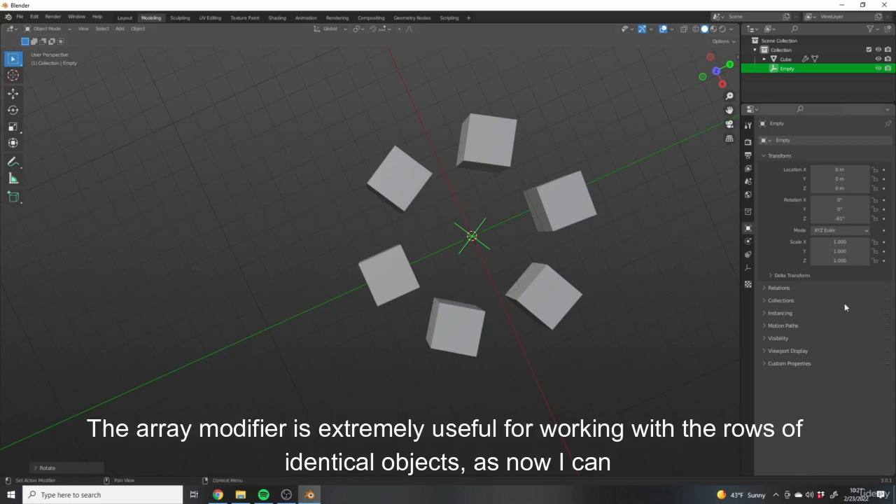
middle_drag(662, 177, 669, 170)
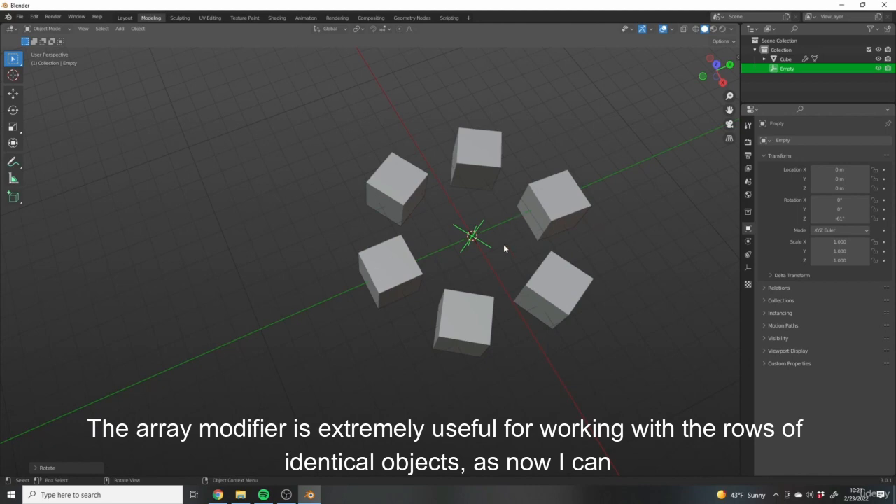
- Enter Edit Mode on the arrayed cube, switch to face selection and select the original cube's top face
middle_drag(504, 243, 420, 276)
click(520, 298)
middle_drag(520, 298, 401, 232)
key(Tab)
scroll(358, 206, up, 4)
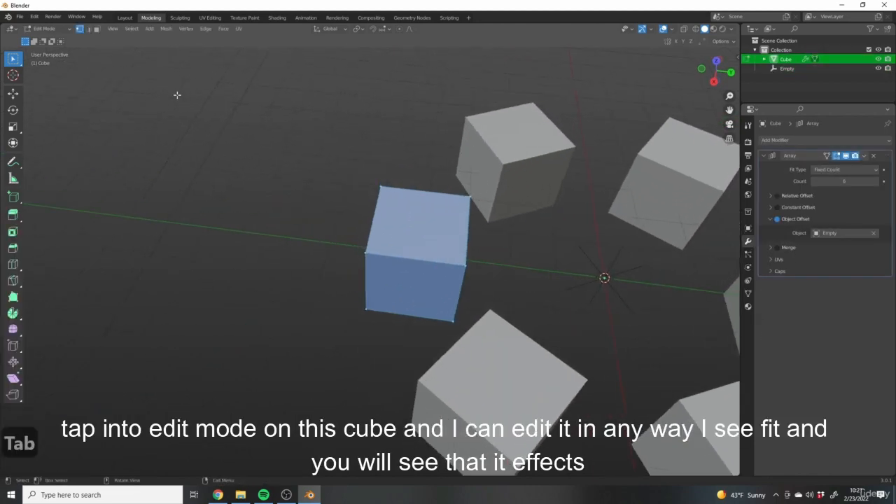
click(96, 29)
click(425, 230)
- Inset the selected top face and extrude the inner face upward about 1.55 m
shift+middle_drag(516, 277, 470, 283)
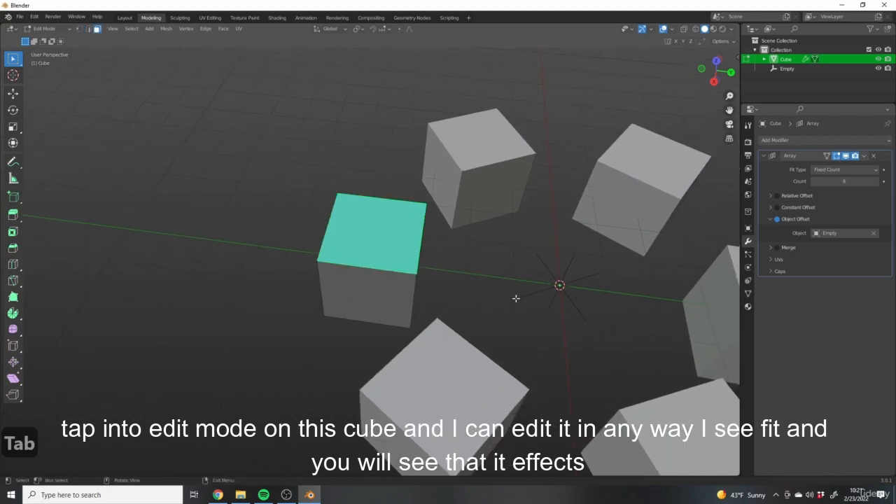
key(i)
click(490, 295)
key(e)
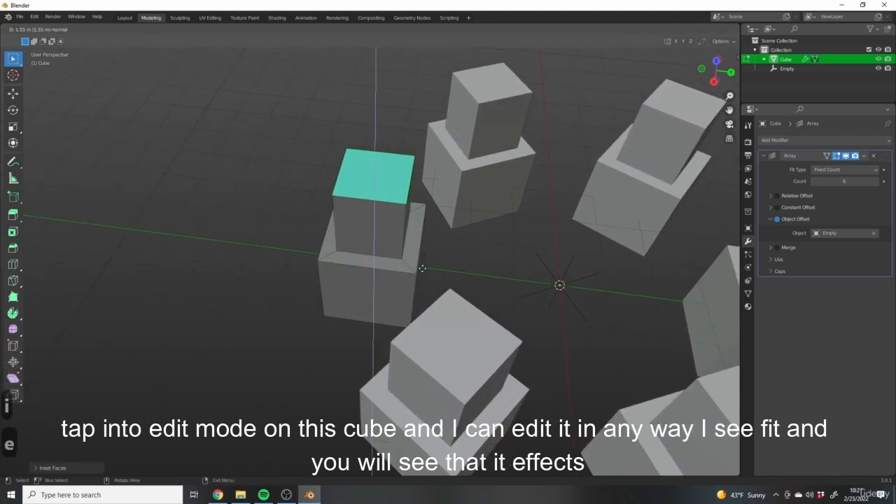
click(421, 266)
- Return to Object Mode and deselect the arrayed object
middle_drag(343, 303, 358, 288)
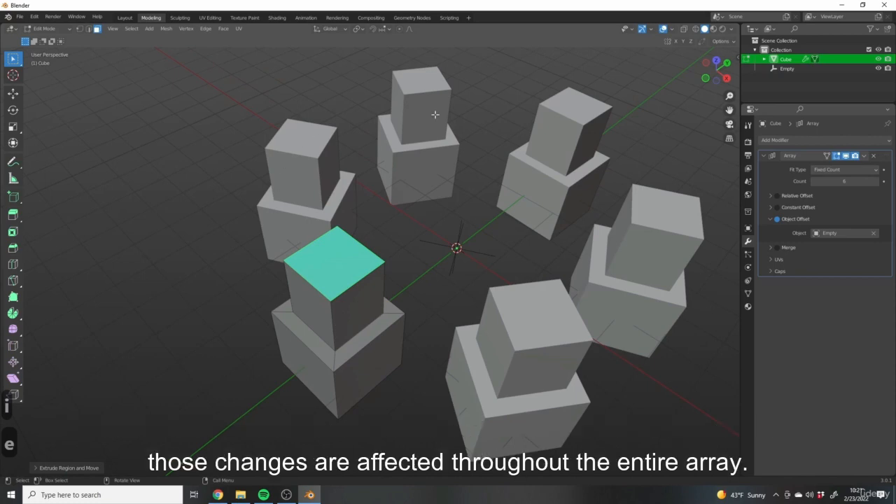
middle_drag(348, 132, 581, 277)
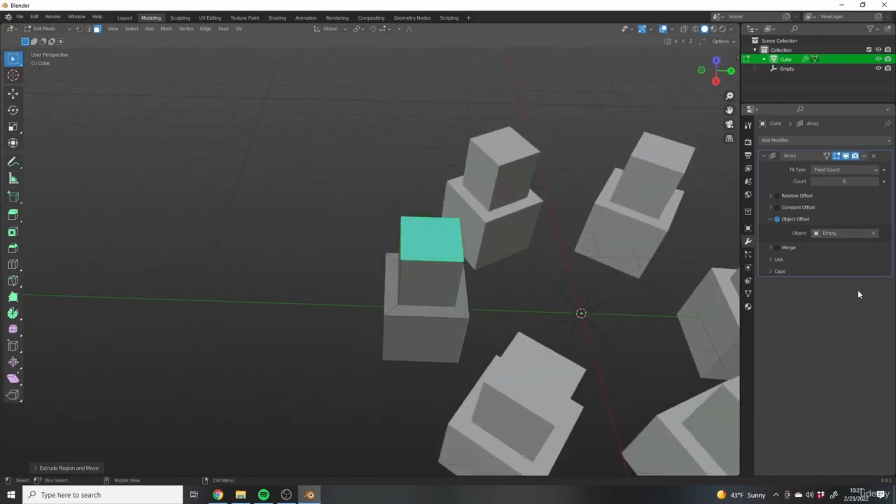
shift+middle_drag(513, 192, 399, 174)
key(Tab)
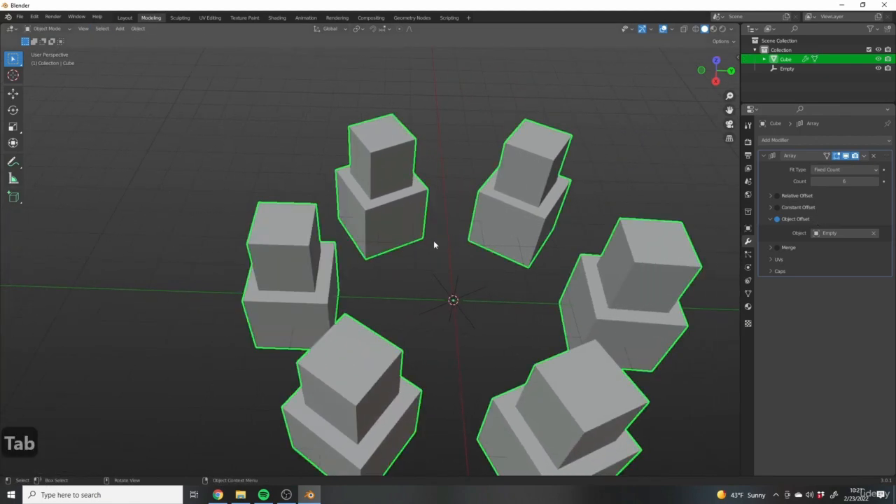
middle_drag(402, 215, 488, 257)
middle_drag(516, 224, 506, 179)
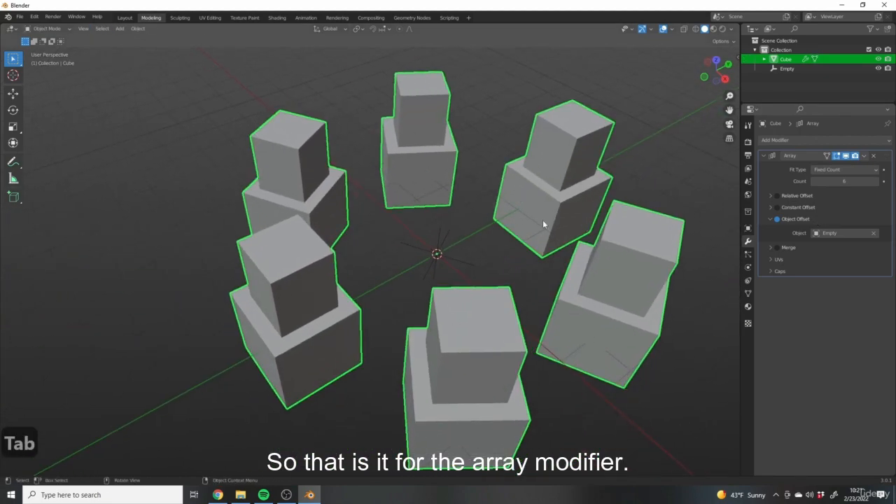
scroll(543, 219, down, 4)
middle_drag(500, 229, 628, 239)
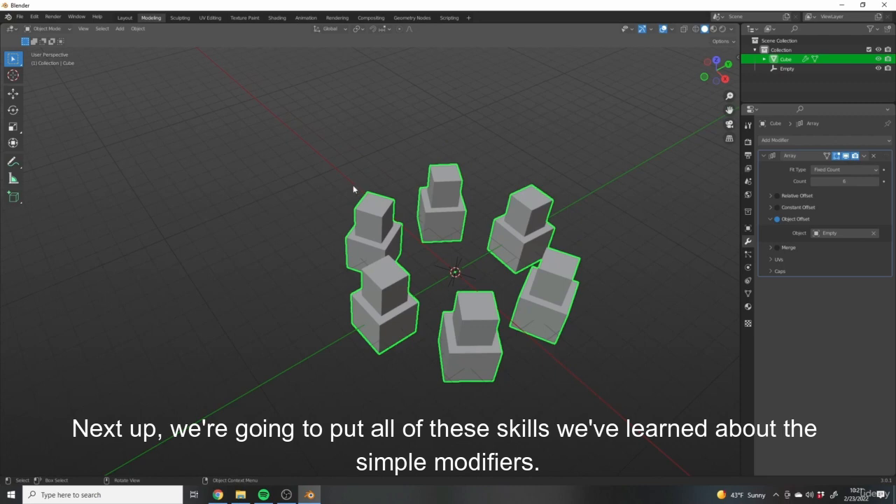
click(770, 140)
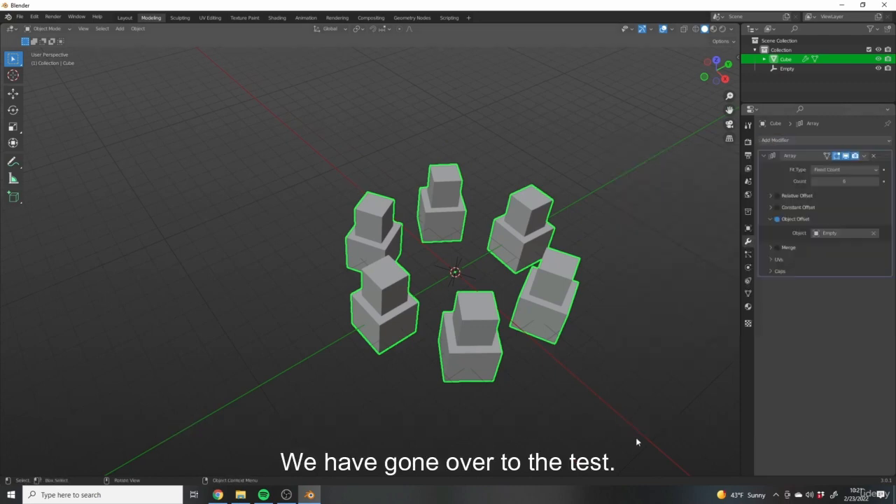
click(553, 362)
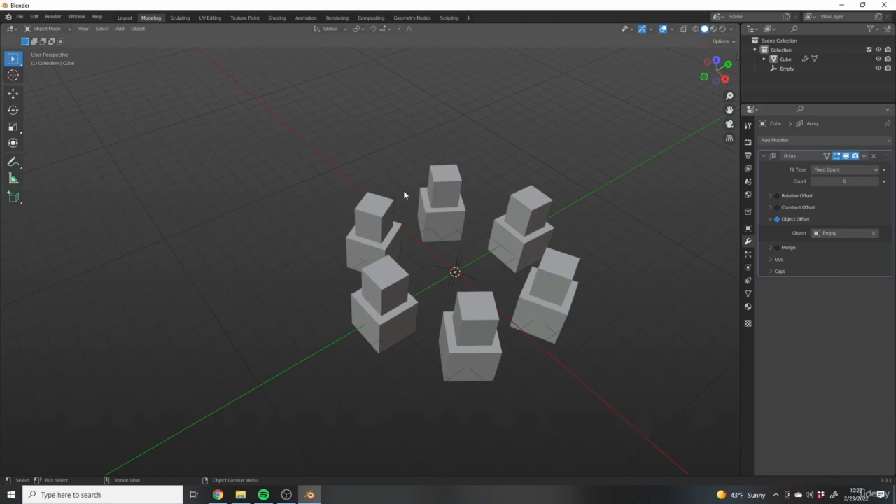
middle_drag(406, 193, 597, 269)
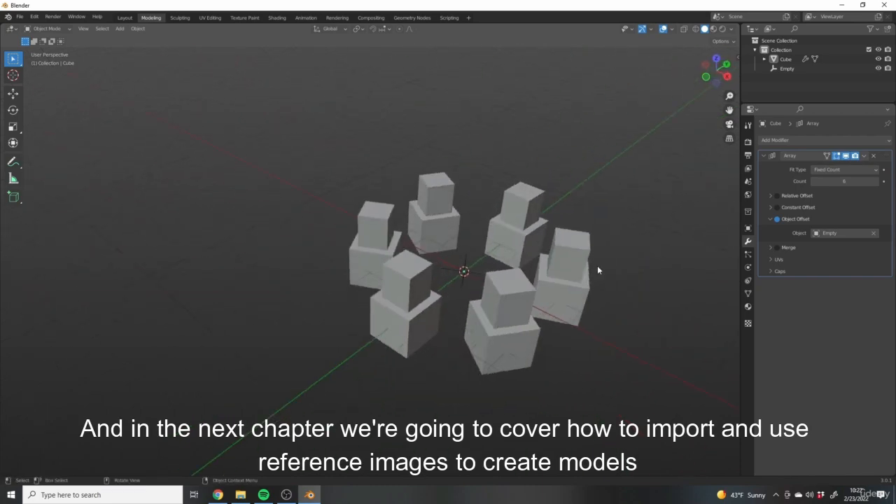
middle_drag(512, 249, 573, 282)
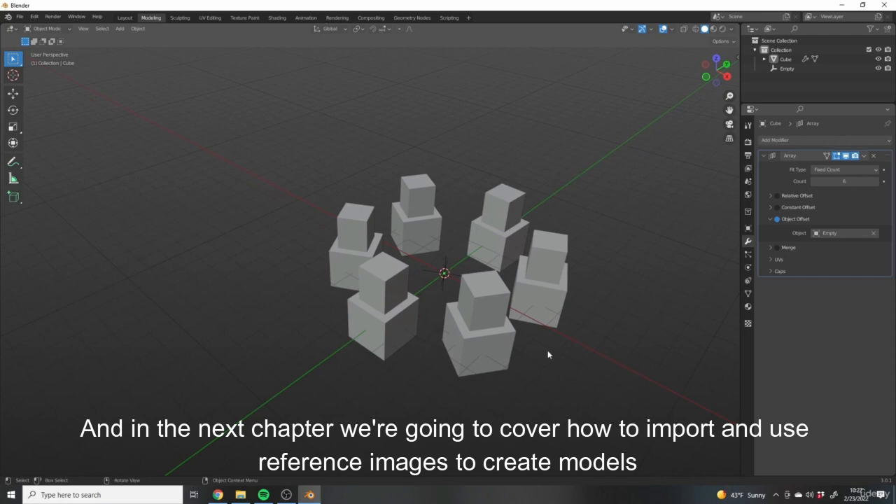
scroll(493, 273, up, 3)
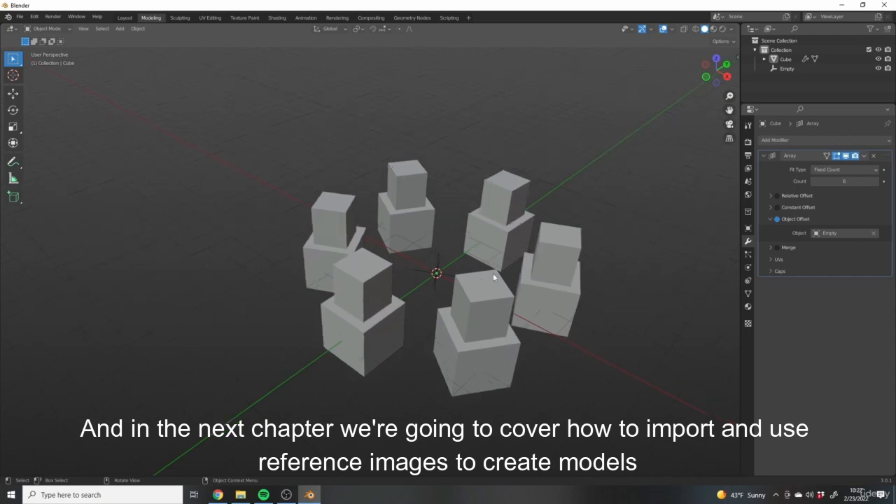